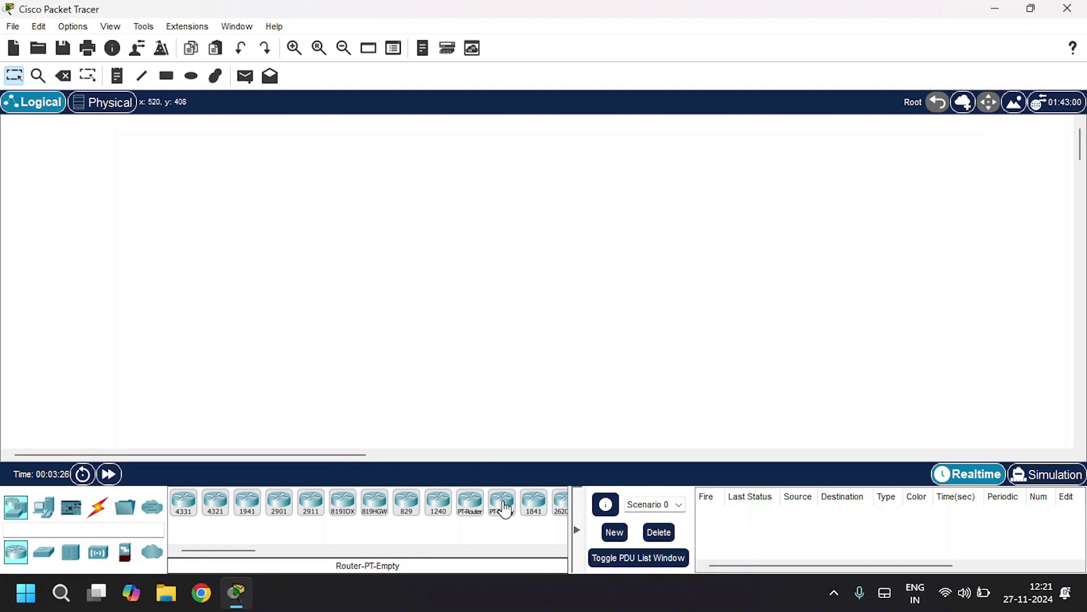
# Step: Place two generic routers, Router0 and Router1, each with a generic switch below it
pyautogui.click(470, 502)
pyautogui.click(451, 175)
pyautogui.click(470, 501)
pyautogui.click(622, 176)
pyautogui.click(44, 551)
pyautogui.click(216, 501)
pyautogui.click(393, 256)
pyautogui.click(215, 501)
pyautogui.click(663, 258)
# Step: Add PC0 and PC1 under Switch0, and Server0 and PC2 under Switch1
pyautogui.click(43, 507)
pyautogui.click(183, 502)
pyautogui.click(318, 342)
pyautogui.click(423, 337)
pyautogui.click(248, 502)
pyautogui.click(624, 343)
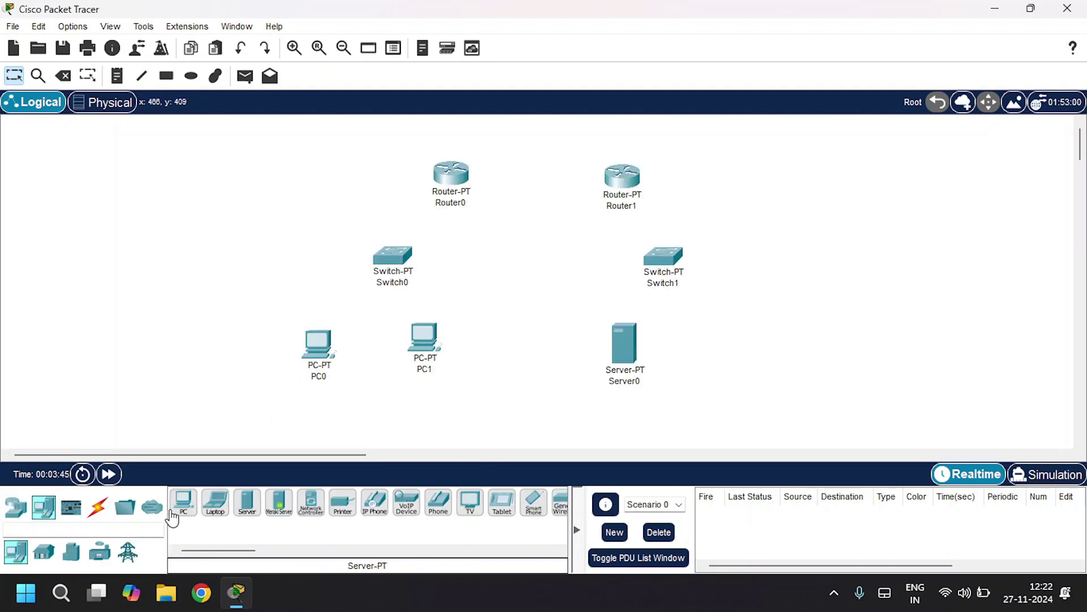
pyautogui.click(184, 501)
pyautogui.click(738, 339)
pyautogui.moveTo(423, 338); pyautogui.dragTo(424, 345)
# Step: Use the Automatic cable to connect PC0 and PC1 to Switch0 and Server0 and PC2 to Switch1
pyautogui.click(97, 507)
pyautogui.click(184, 501)
pyautogui.click(316, 351)
pyautogui.click(386, 260)
pyautogui.click(423, 343)
pyautogui.click(397, 258)
pyautogui.click(624, 343)
pyautogui.click(659, 258)
pyautogui.click(738, 337)
pyautogui.click(668, 262)
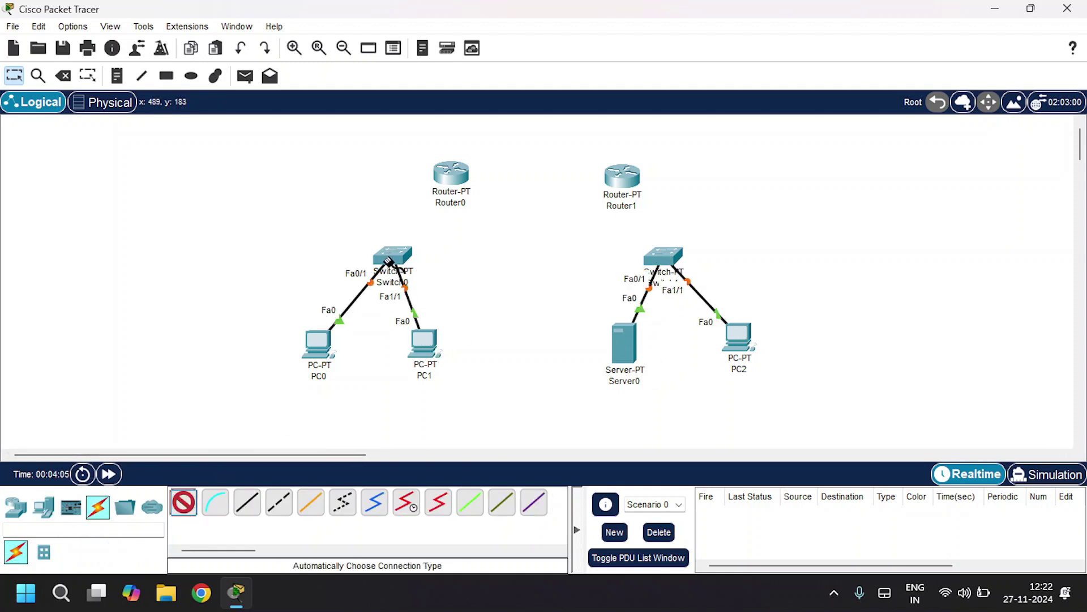
# Step: Connect Router0 to Switch0 and Router1 to Switch1, then start the Router0–Router1 link
pyautogui.click(393, 256)
pyautogui.click(451, 173)
pyautogui.click(622, 175)
pyautogui.click(663, 258)
pyautogui.click(464, 179)
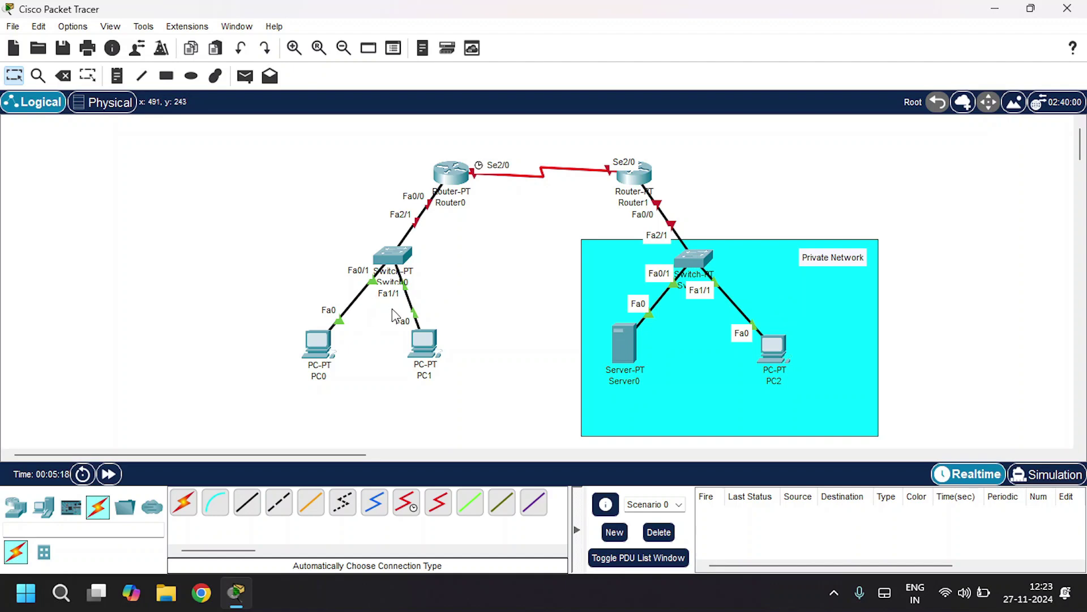
pyautogui.click(773, 352)
# Step: Give PC2 IP 10.10.10.1, mask 255.0.0.0 and gateway 10.10.10.0
pyautogui.click(444, 51)
pyautogui.click(382, 121)
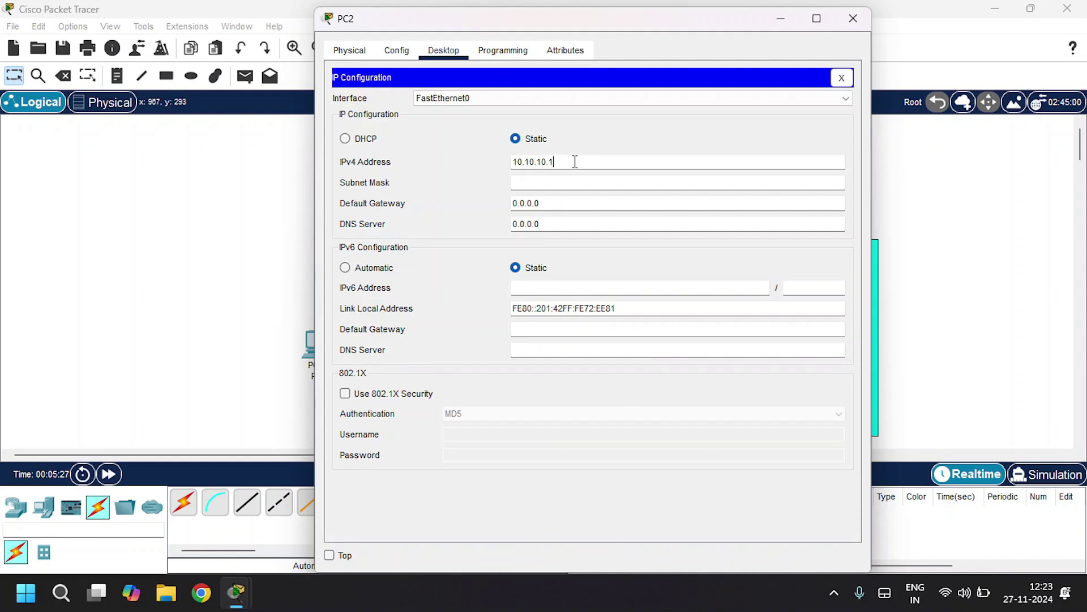
pyautogui.press('Tab')
pyautogui.press('Tab')
pyautogui.write('1')
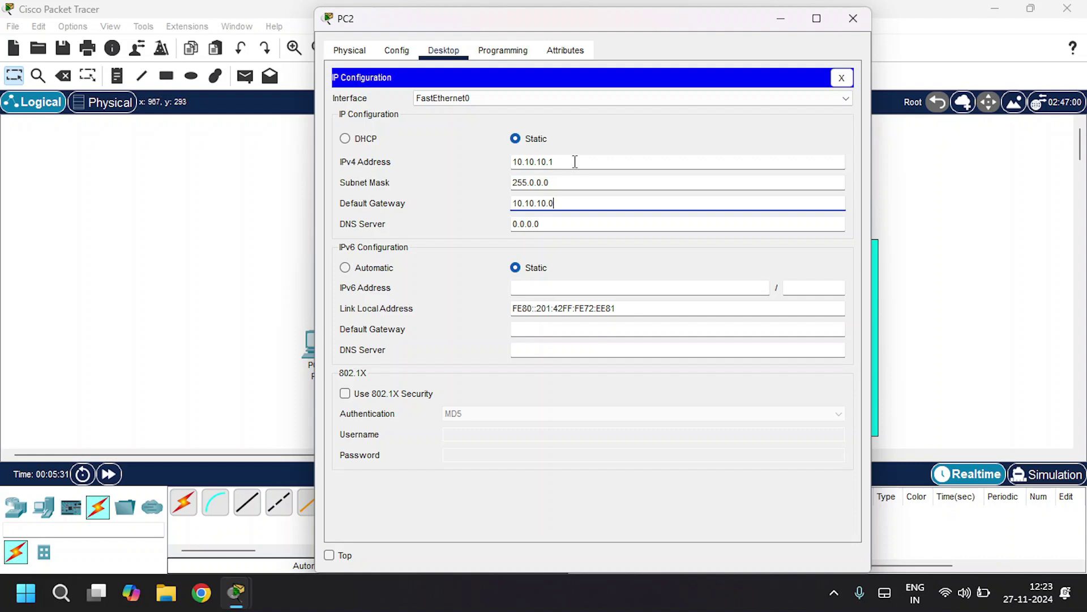
pyautogui.click(853, 18)
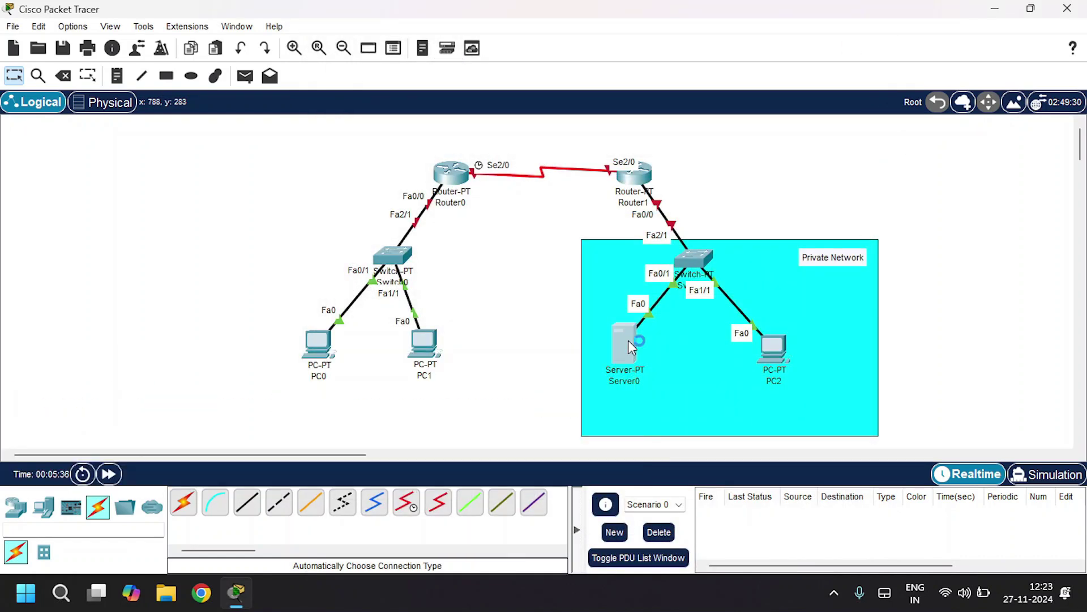
# Step: Give Server0 IP 10.10.10.2, mask 255.0.0.0 and gateway 10.10.10.0
pyautogui.click(627, 340)
pyautogui.click(496, 50)
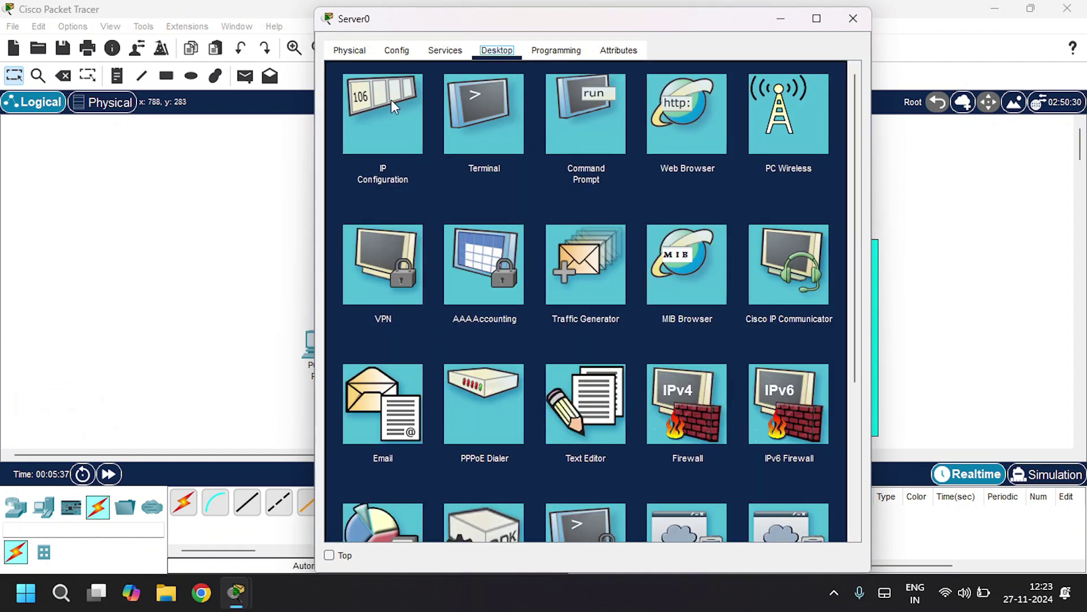
pyautogui.click(392, 102)
pyautogui.click(586, 143)
pyautogui.write('10.10.10.')
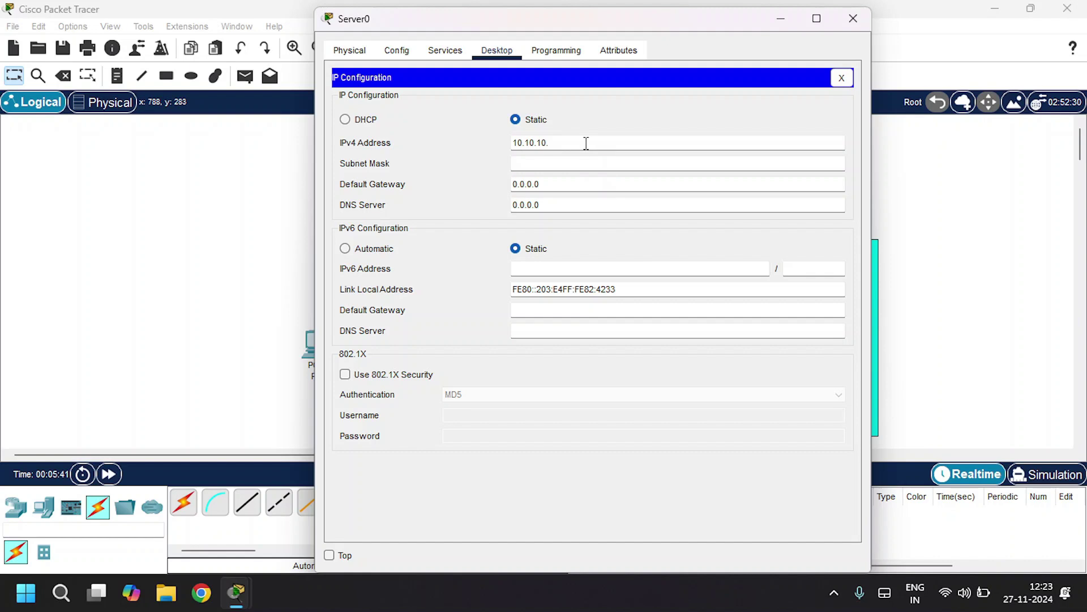
pyautogui.write('2')
pyautogui.press('Tab')
pyautogui.press('Tab')
pyautogui.write('10.10.10')
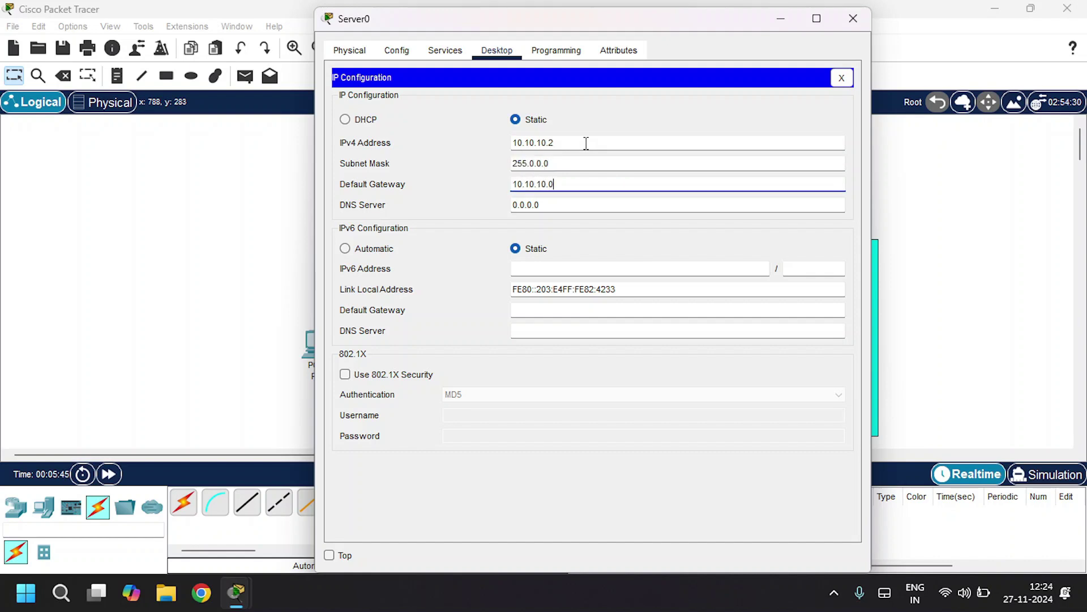
pyautogui.click(444, 52)
# Step: Change the index.html heading from 'Cisco Packet Tracer' to 'Youtube', save it, and close Server0
pyautogui.click(393, 97)
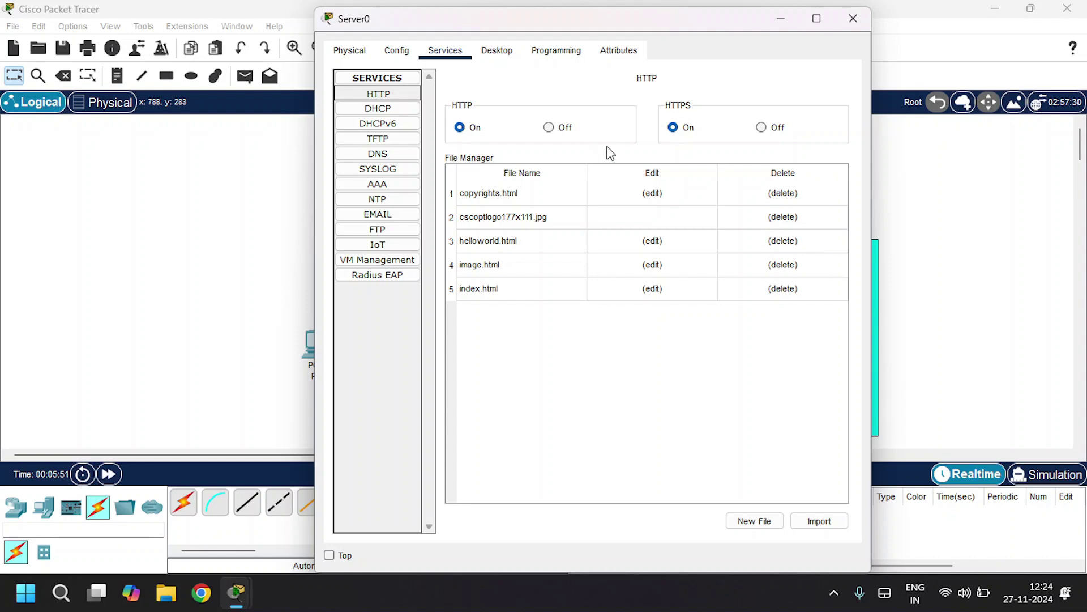
pyautogui.click(646, 288)
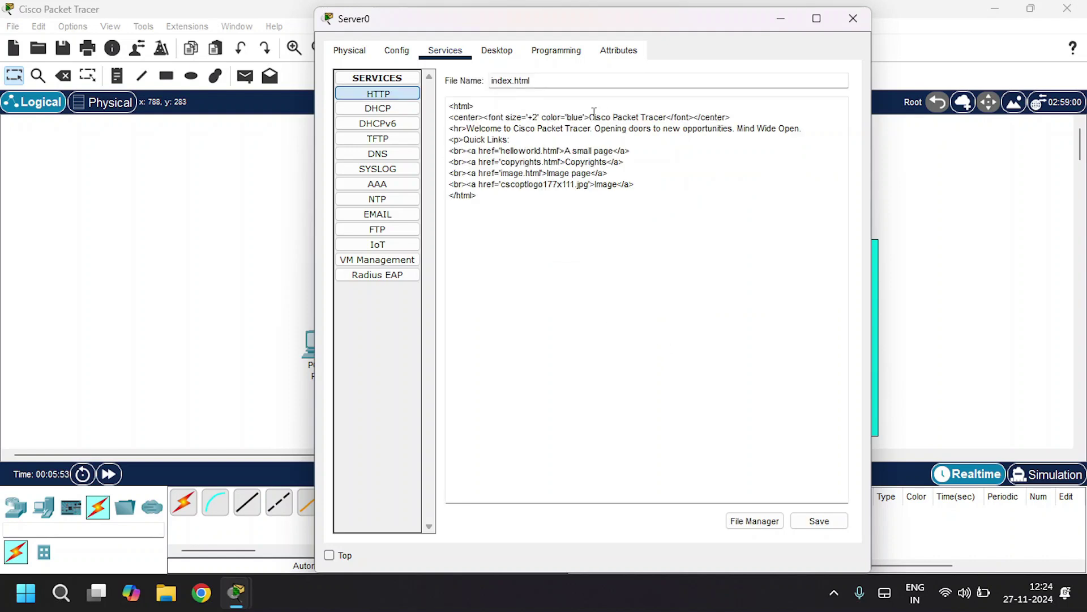
pyautogui.moveTo(590, 118); pyautogui.dragTo(665, 119)
pyautogui.press('BackSpace')
pyautogui.write('Youtube')
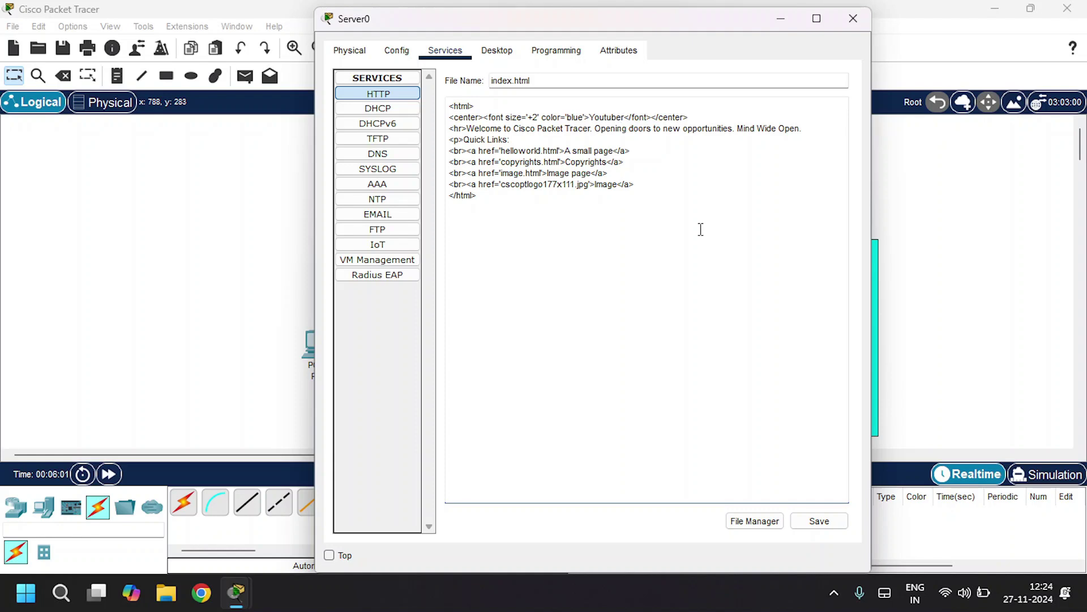
pyautogui.press('Delete')
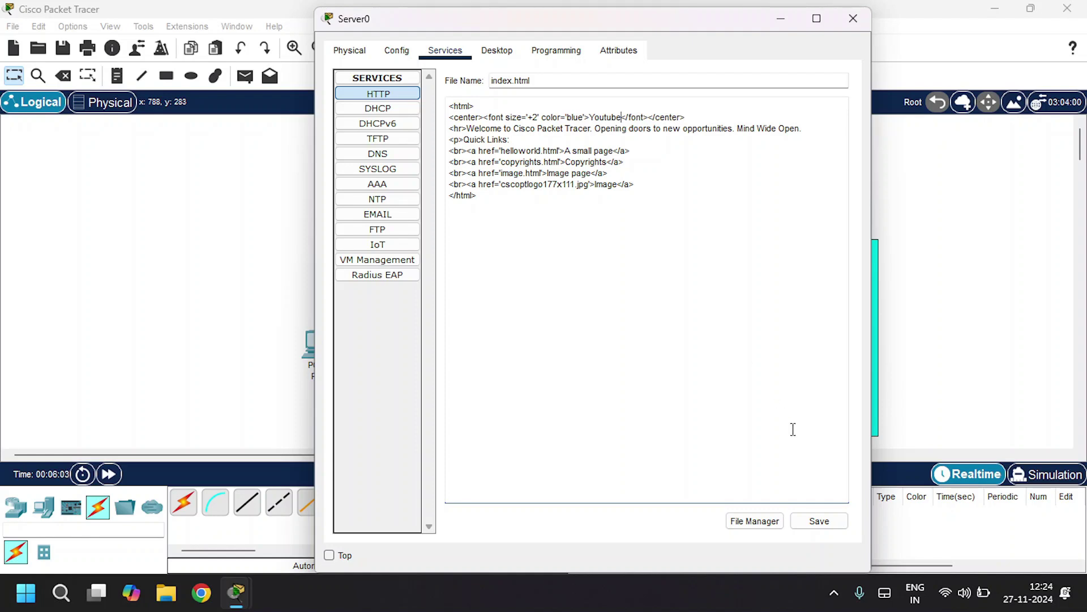
pyautogui.click(824, 522)
pyautogui.click(617, 318)
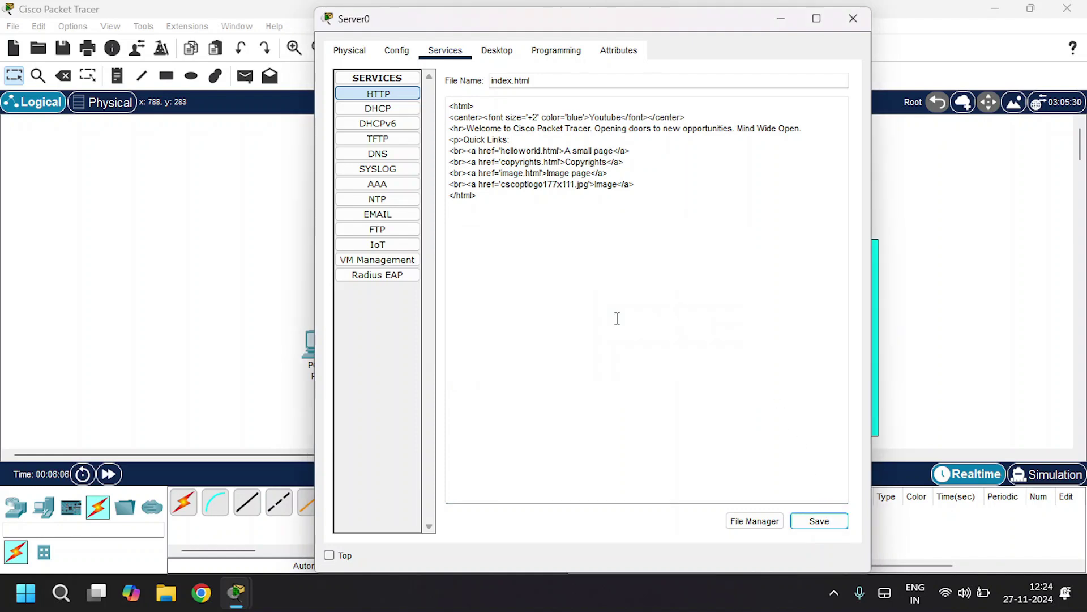
pyautogui.click(854, 18)
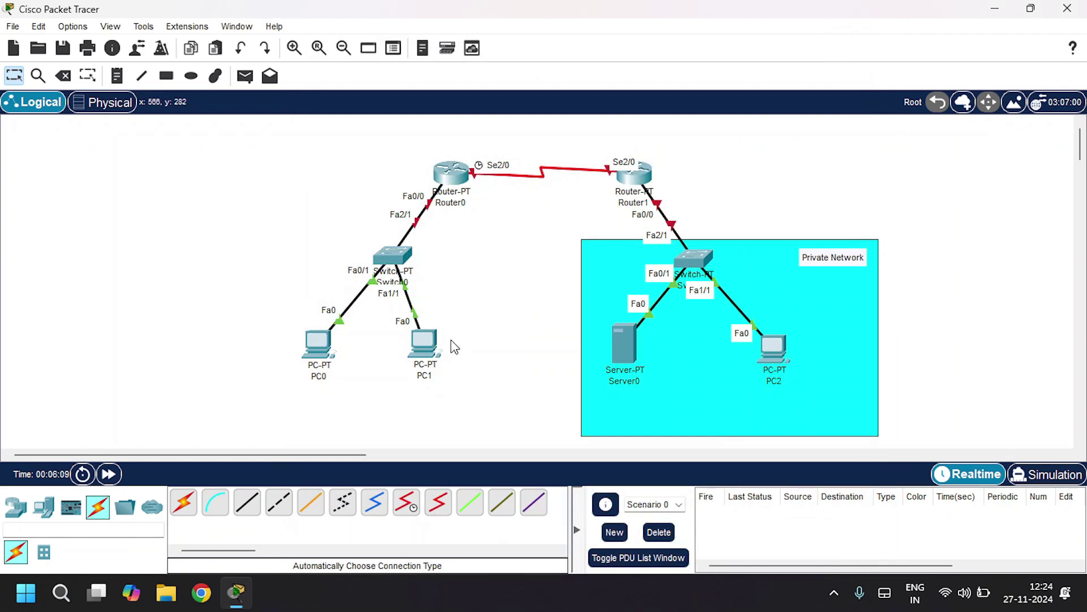
# Step: Give PC1 IP 20.20.20.1, mask 255.0.0.0 and gateway 20.20.20.0
pyautogui.click(430, 352)
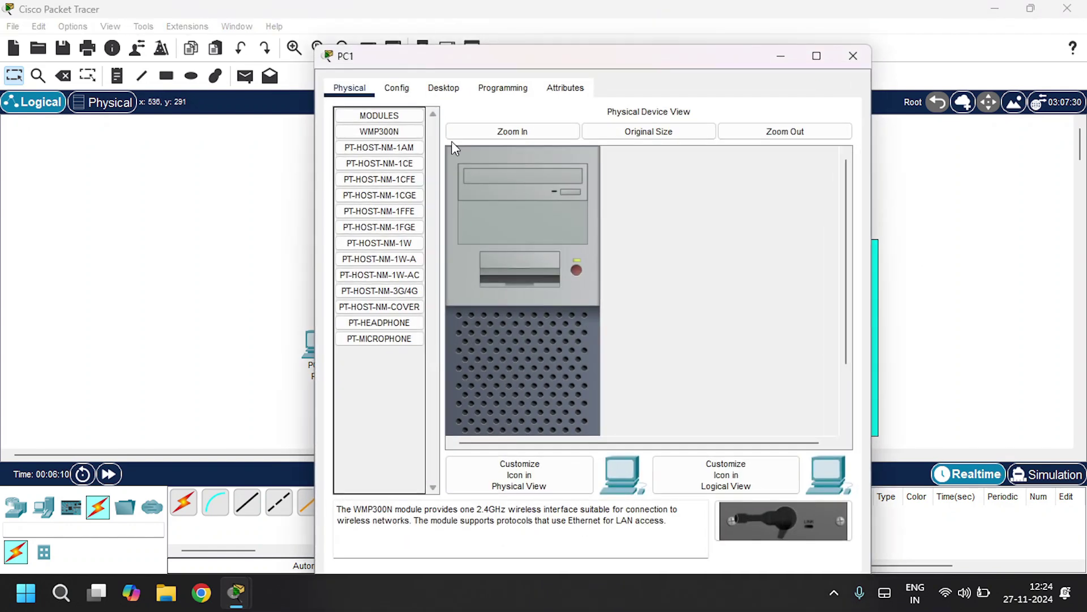
pyautogui.click(446, 89)
pyautogui.click(404, 153)
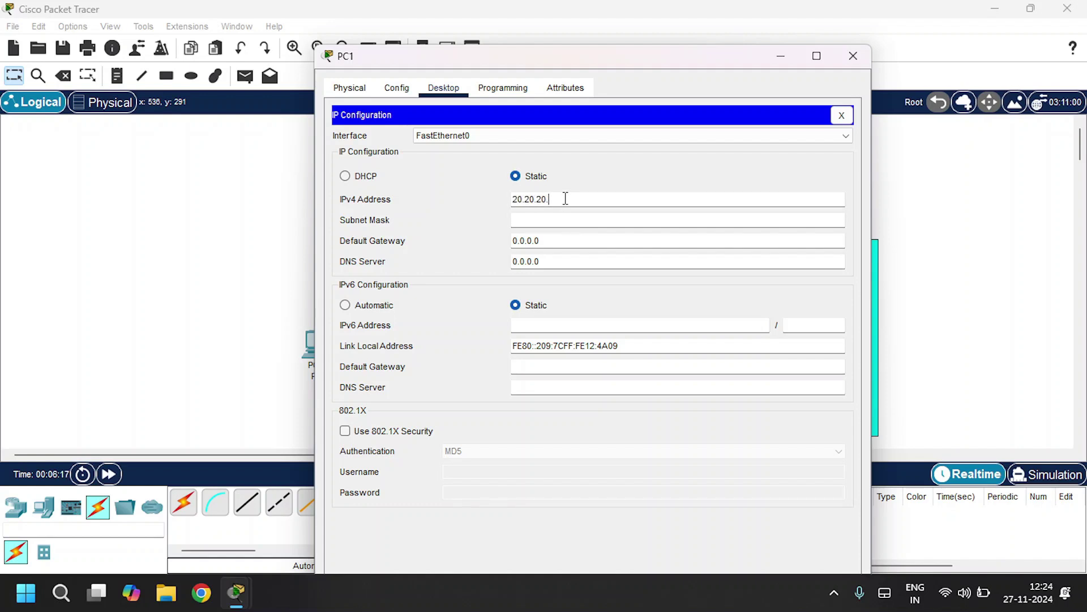
pyautogui.press('Tab')
pyautogui.press('Tab')
pyautogui.write('20.20.2')
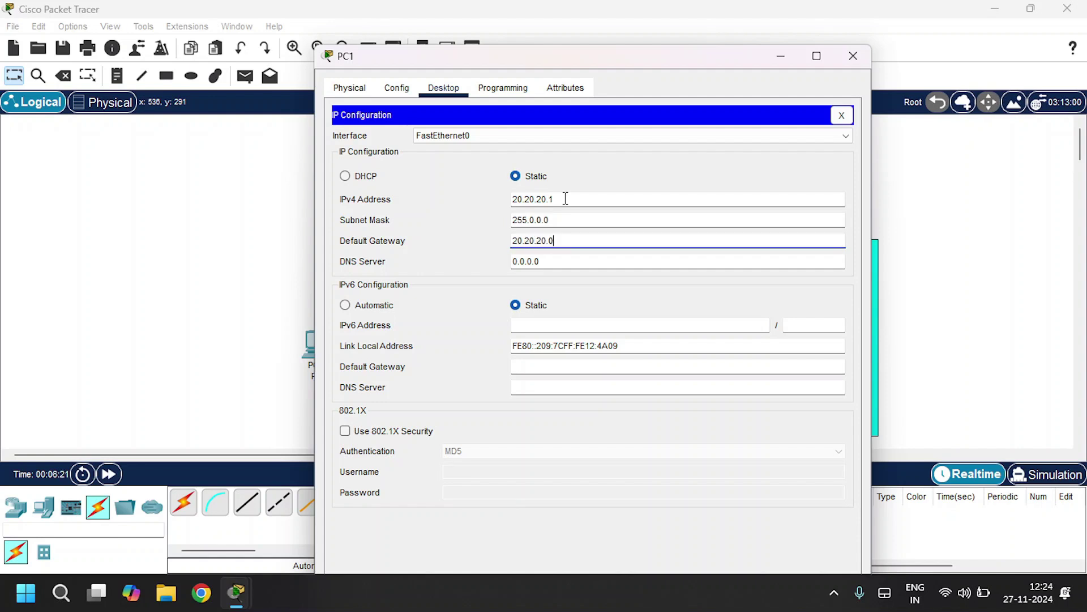
pyautogui.click(854, 55)
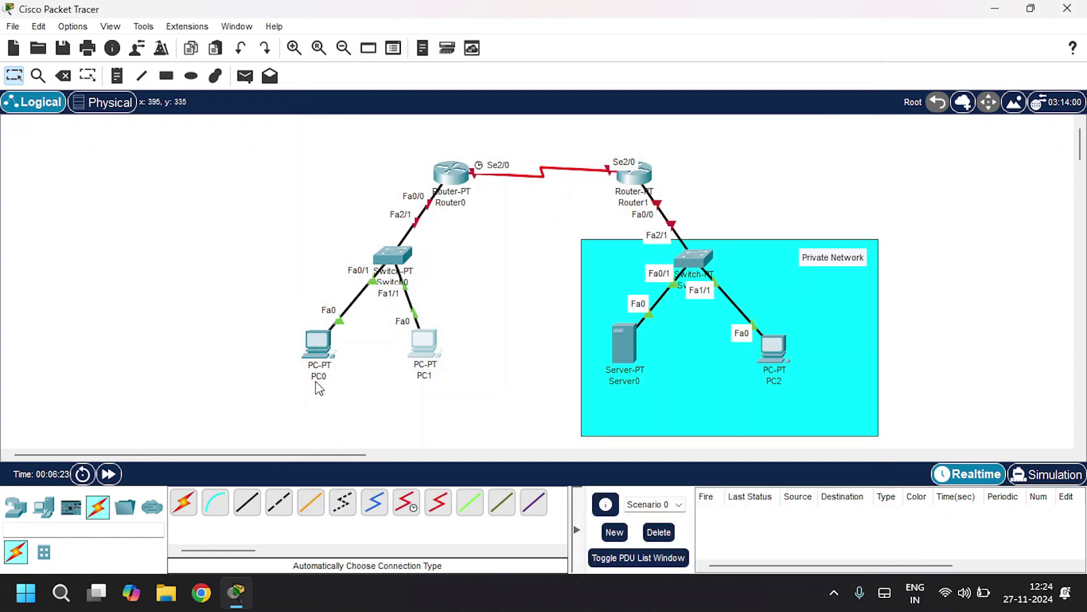
# Step: Give PC0 IP 20.20.20.2, mask 255.0.0.0 and gateway 20.20.20.0
pyautogui.click(326, 368)
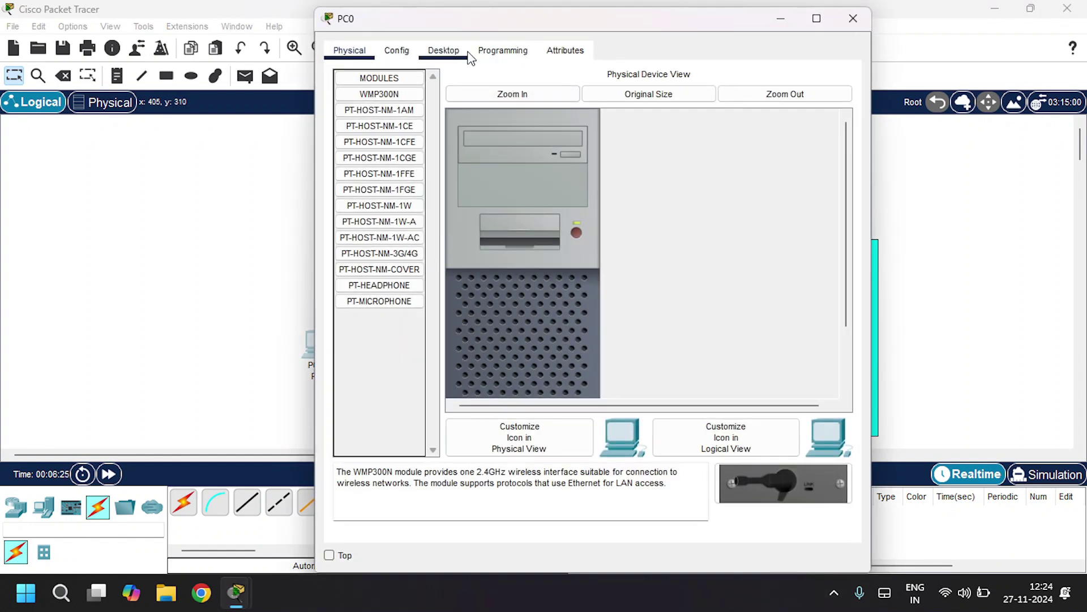
pyautogui.click(463, 51)
pyautogui.click(418, 85)
pyautogui.click(556, 164)
pyautogui.write('20.20.20.')
pyautogui.press('Tab')
pyautogui.press('Tab')
pyautogui.write('20.20.20.')
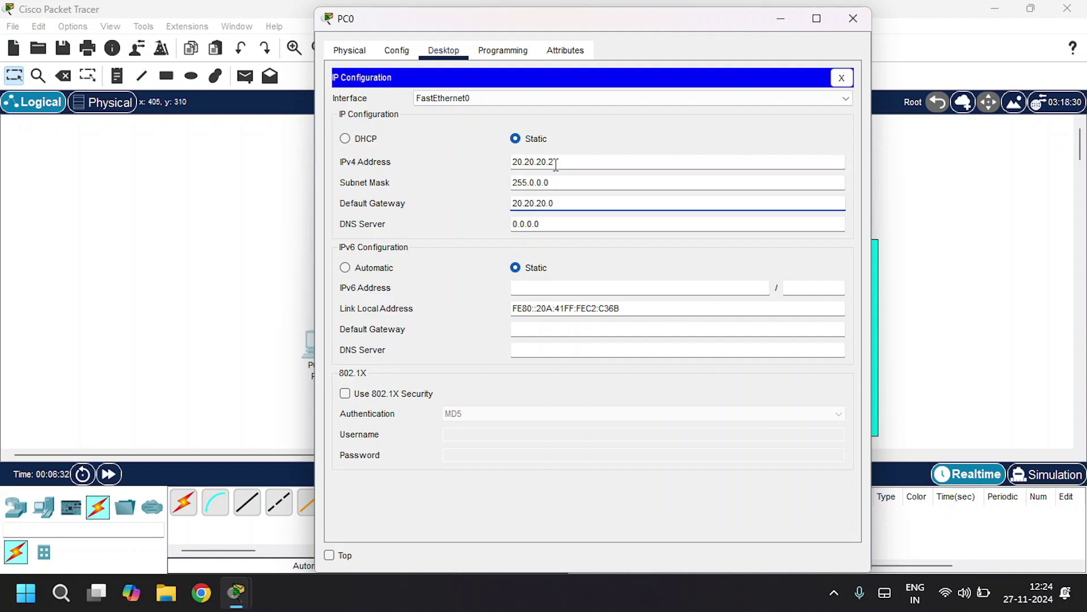
pyautogui.click(853, 19)
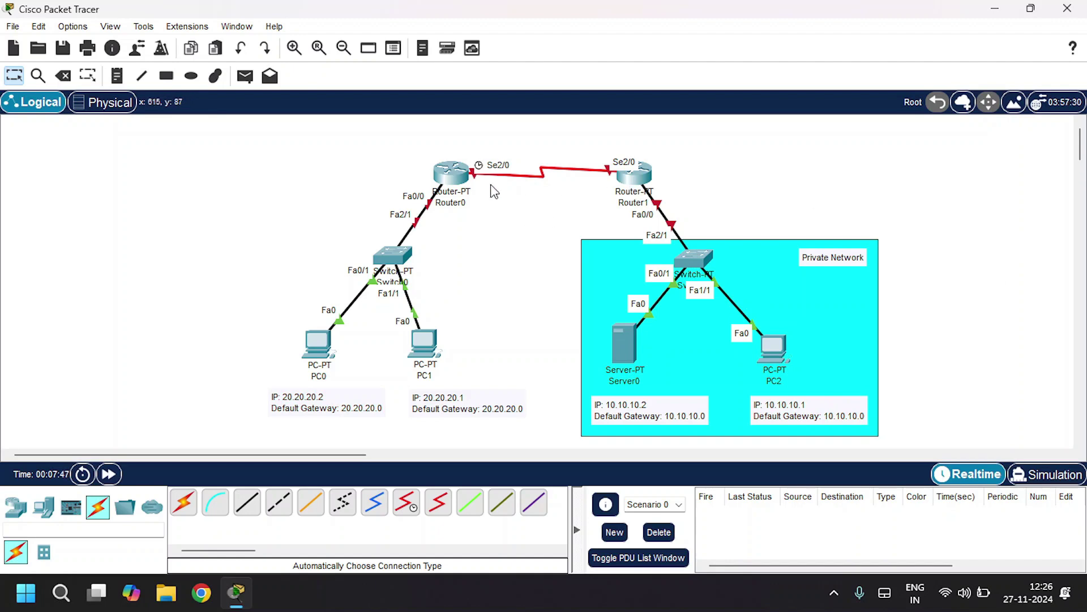
# Step: Turn on Router1's FastEthernet0/0 with IP 10.10.10.0 and mask 255.0.0.0
pyautogui.click(636, 176)
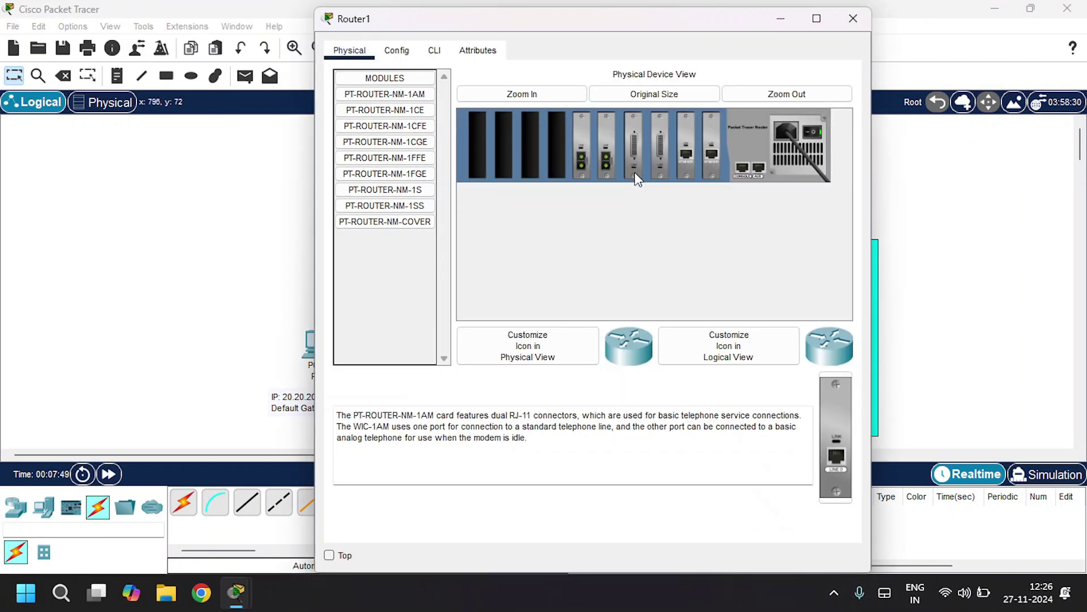
pyautogui.click(400, 52)
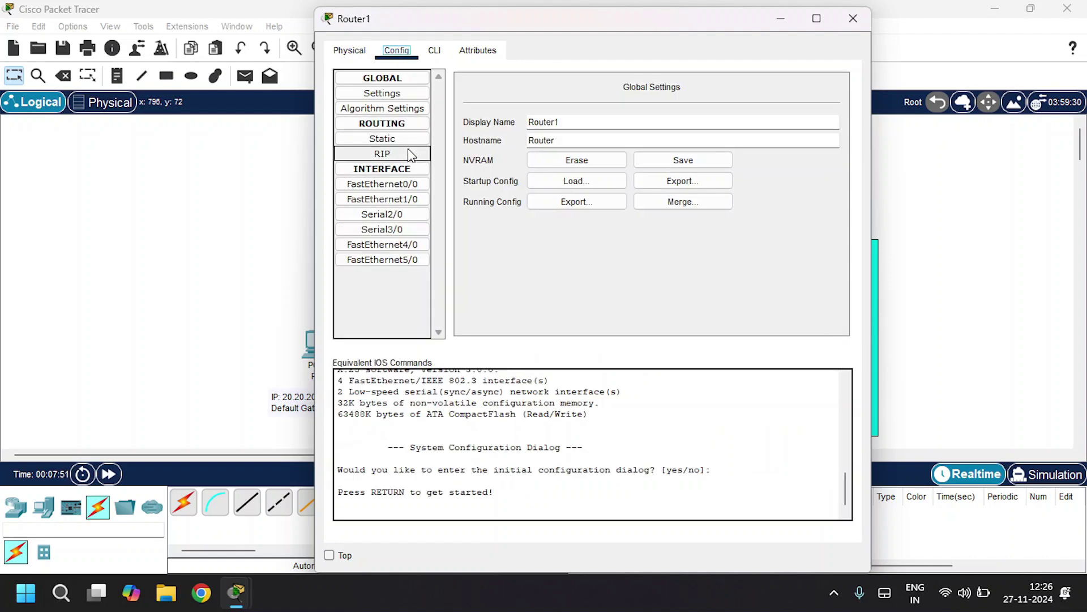
pyautogui.moveTo(587, 21); pyautogui.dragTo(338, 42)
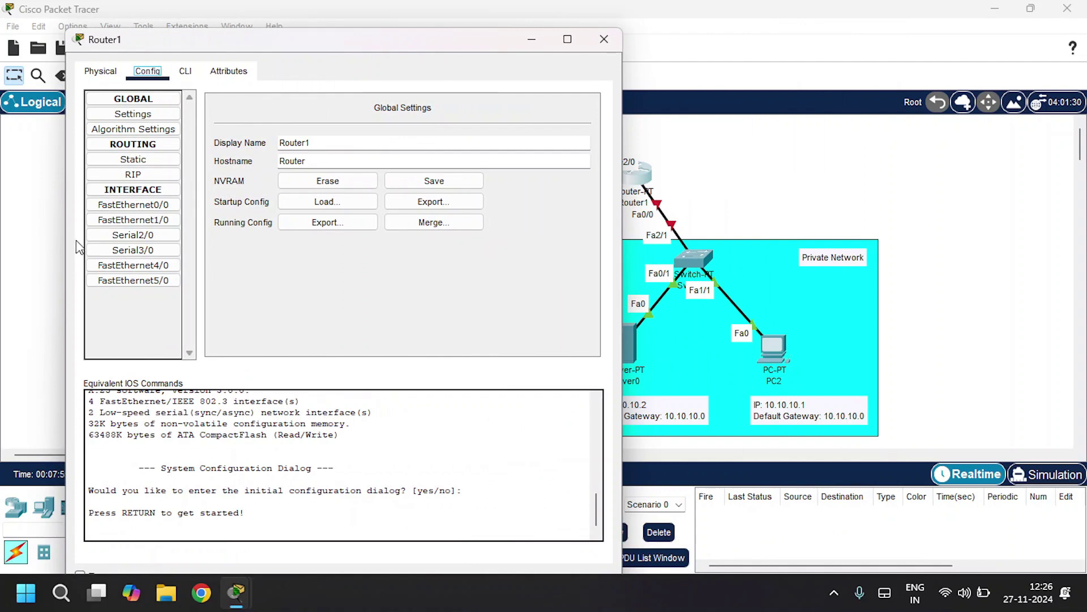
pyautogui.click(120, 207)
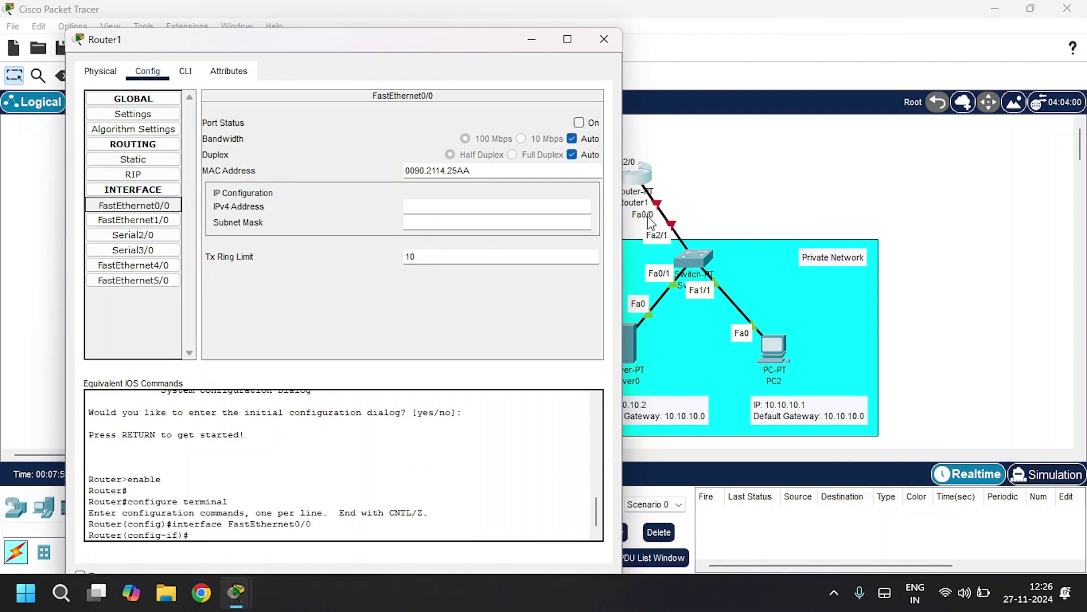
pyautogui.click(579, 122)
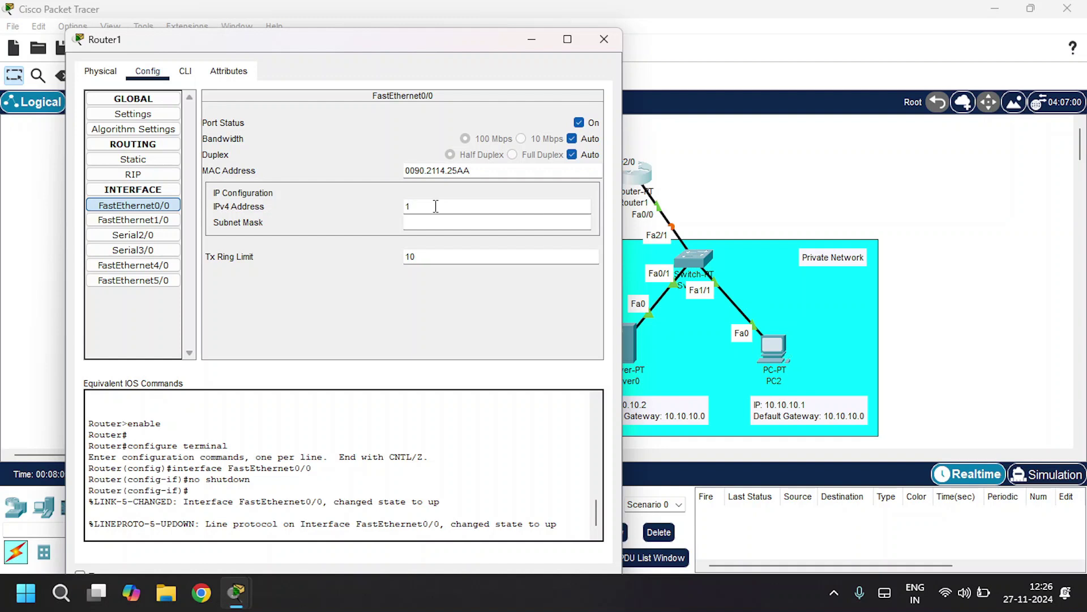
pyautogui.click(436, 206)
pyautogui.write('0.10.10.0')
pyautogui.press('Tab')
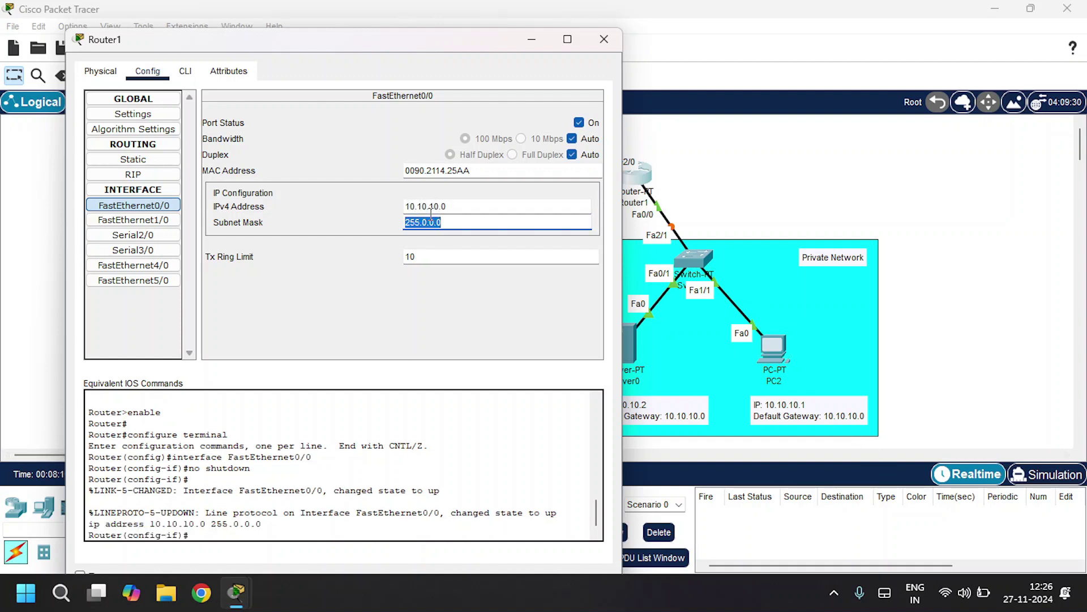
pyautogui.moveTo(407, 39); pyautogui.dragTo(474, 254)
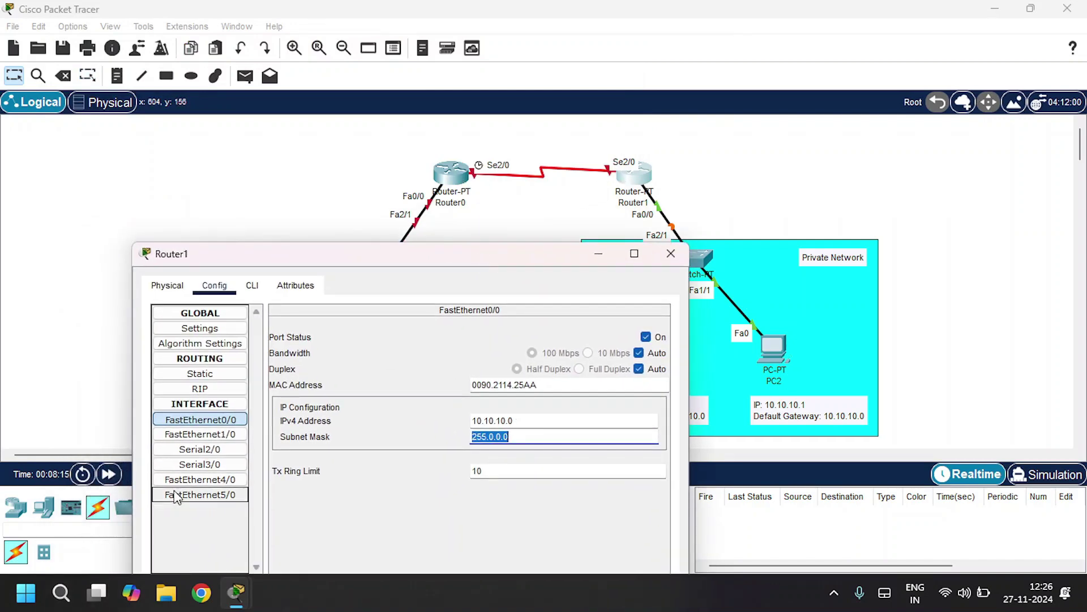
# Step: Turn on Router1's Serial2/0 with IP 30.30.30.1 and mask 255.0.0.0, then close the window
pyautogui.click(194, 450)
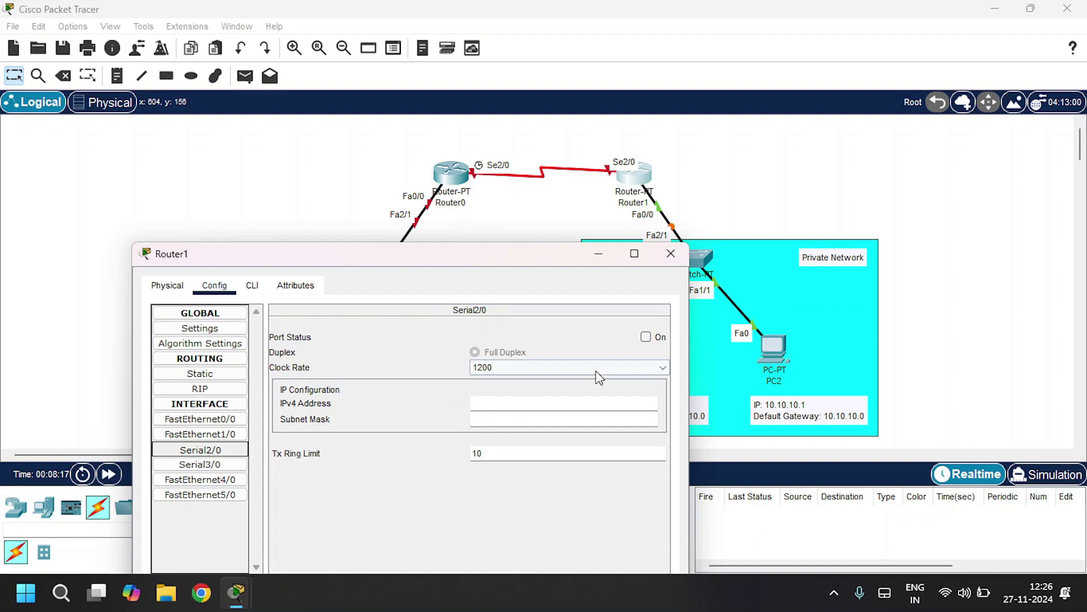
pyautogui.click(646, 337)
pyautogui.click(506, 405)
pyautogui.write('30.30.30.1')
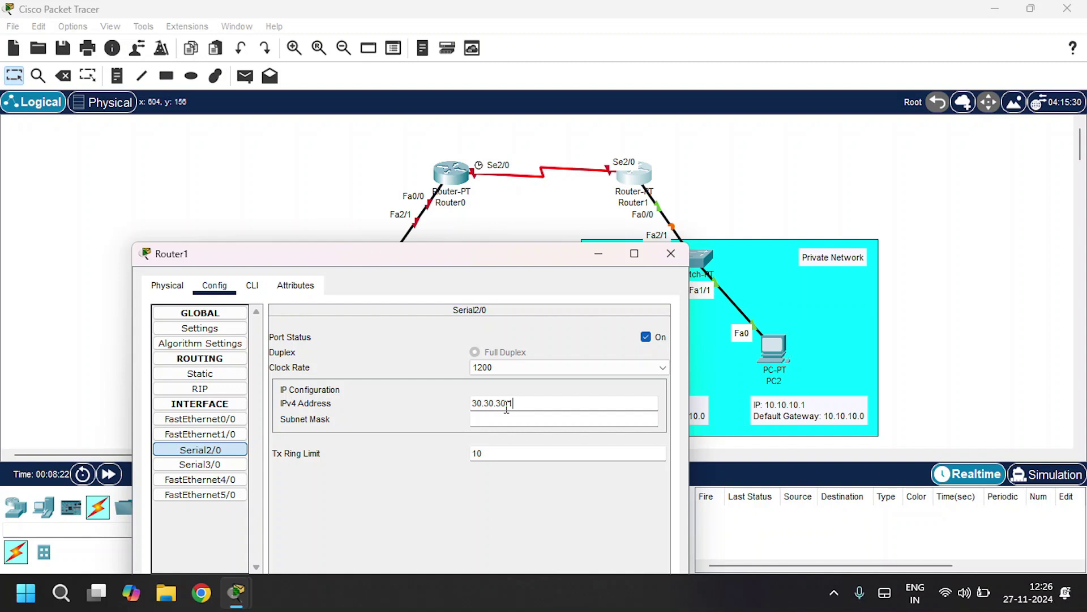
pyautogui.press('Tab')
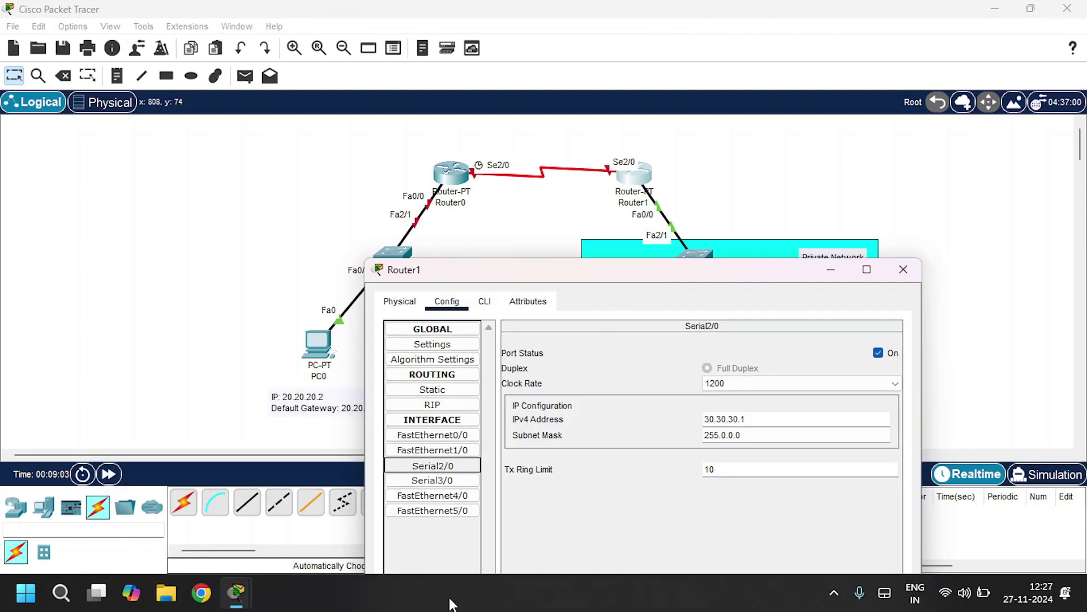
pyautogui.click(902, 269)
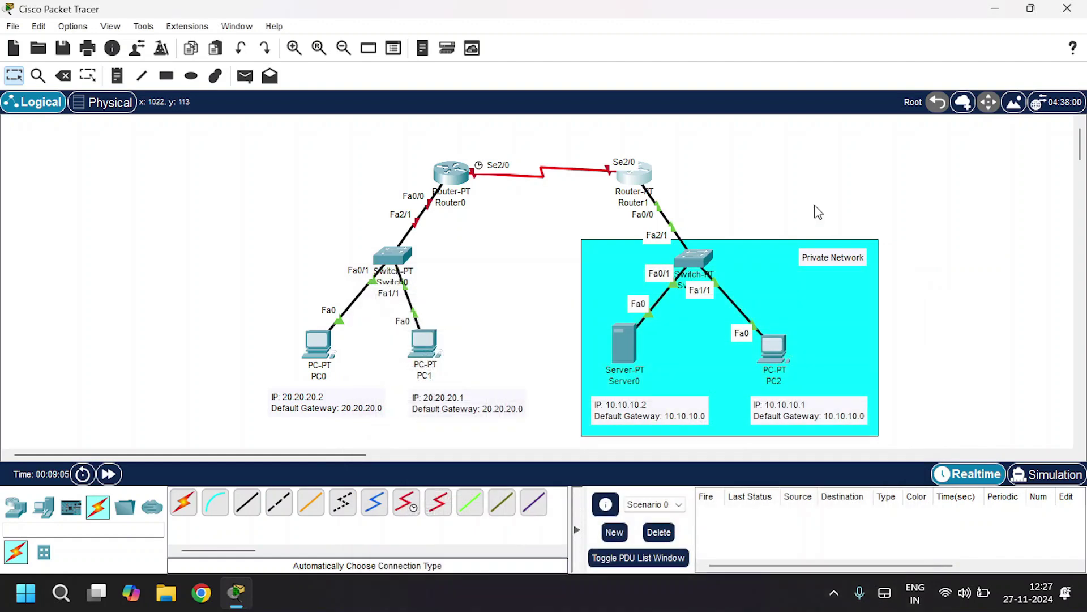
# Step: Turn on Router0's FastEthernet0/0 with IP 20.20.20.0 and mask 255.0.0.0
pyautogui.click(452, 174)
pyautogui.click(397, 50)
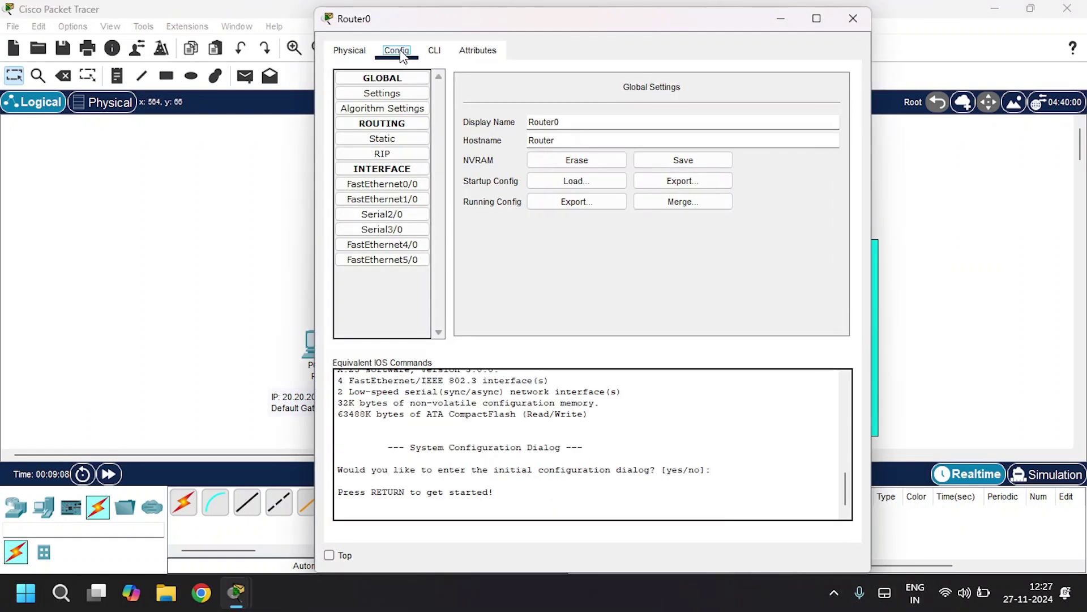
pyautogui.click(401, 184)
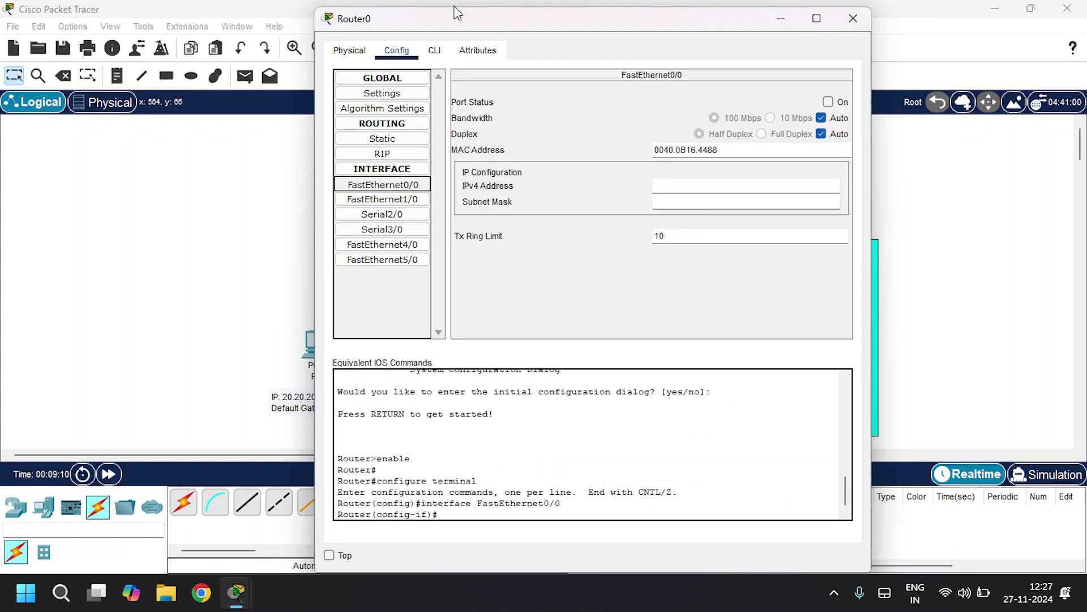
pyautogui.moveTo(460, 10); pyautogui.dragTo(641, 68)
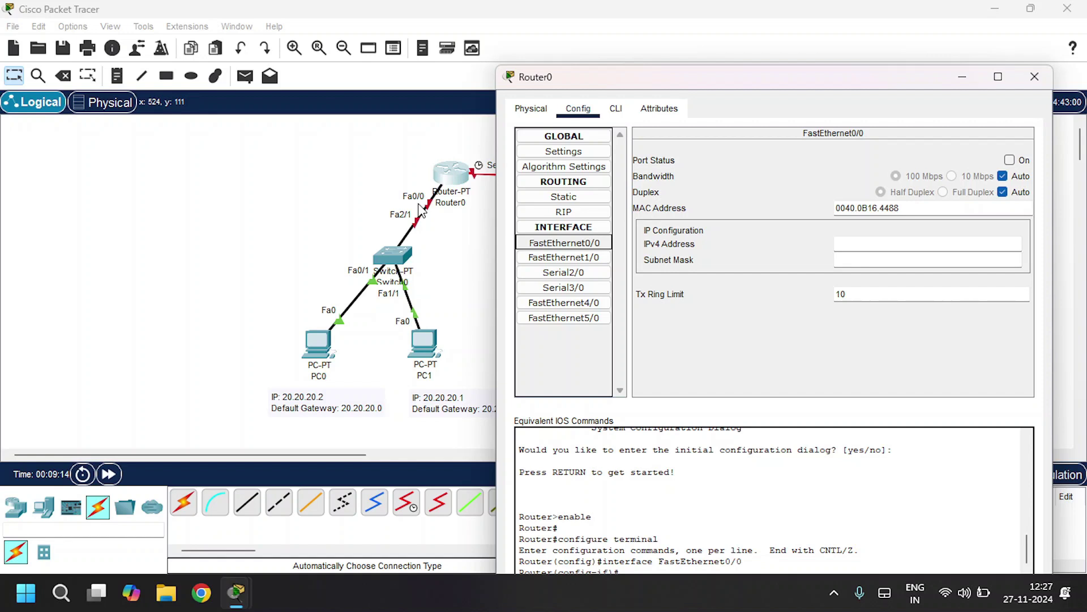
pyautogui.click(1010, 160)
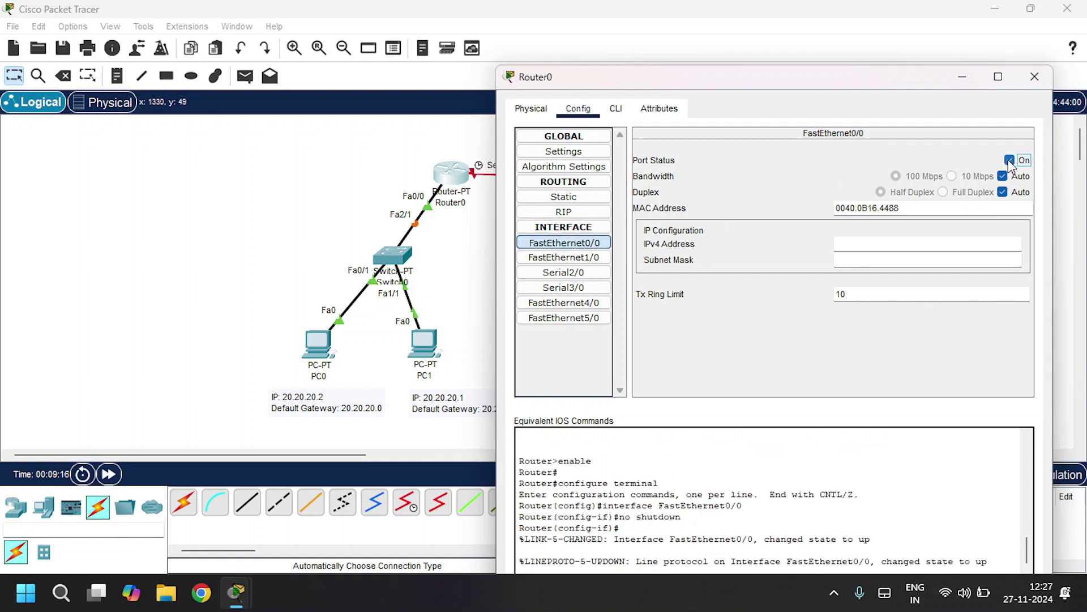
pyautogui.click(894, 243)
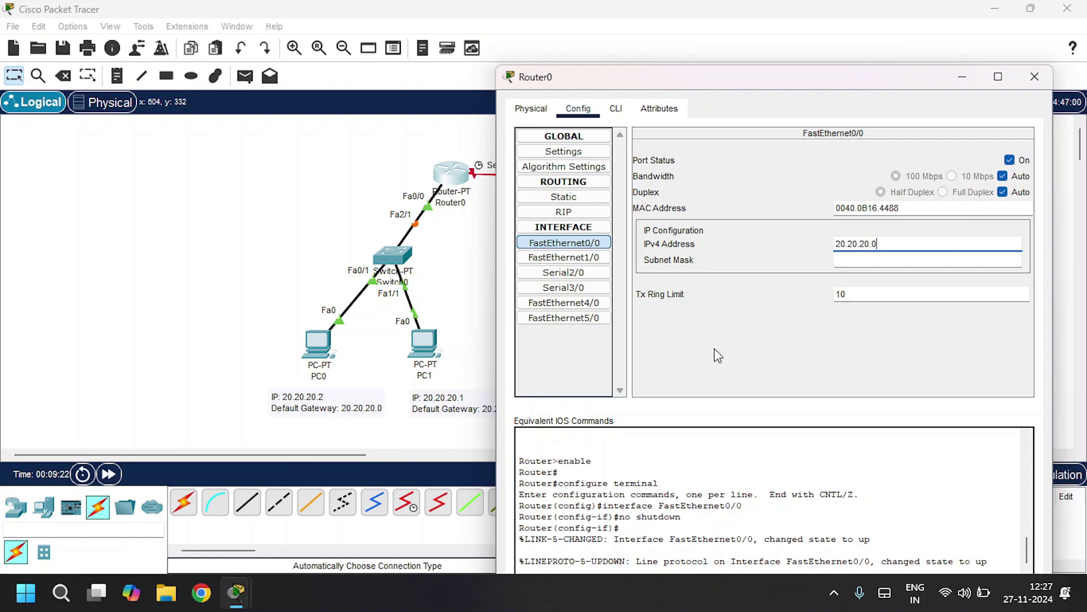
pyautogui.press('Tab')
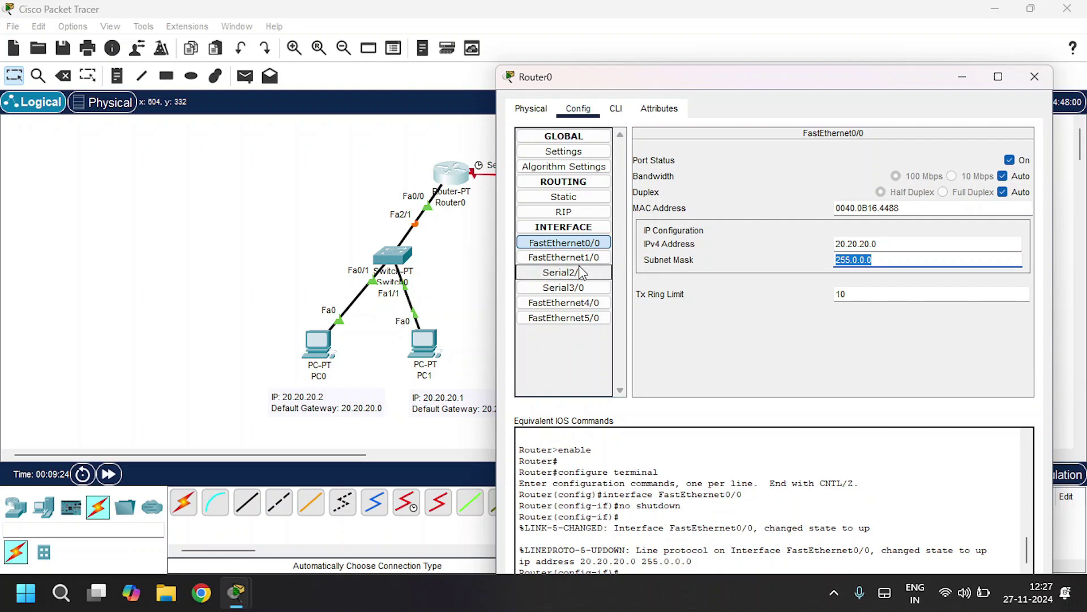
pyautogui.moveTo(685, 94); pyautogui.dragTo(660, 253)
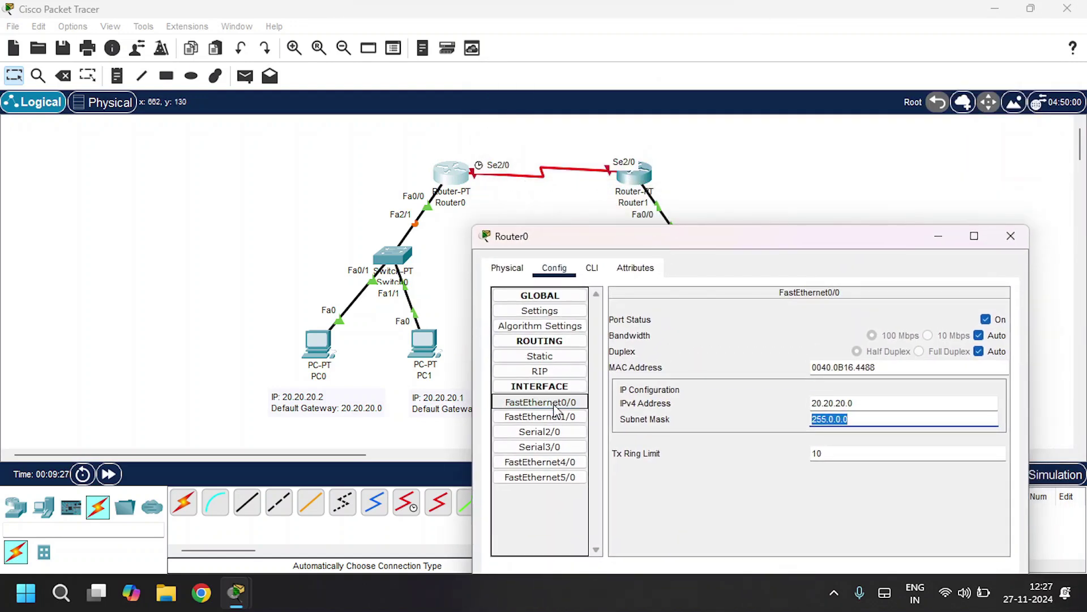
# Step: Turn on Router0's Serial2/0 with IP 30.30.30.2 and mask 255.0.0.0, then close the window
pyautogui.click(553, 432)
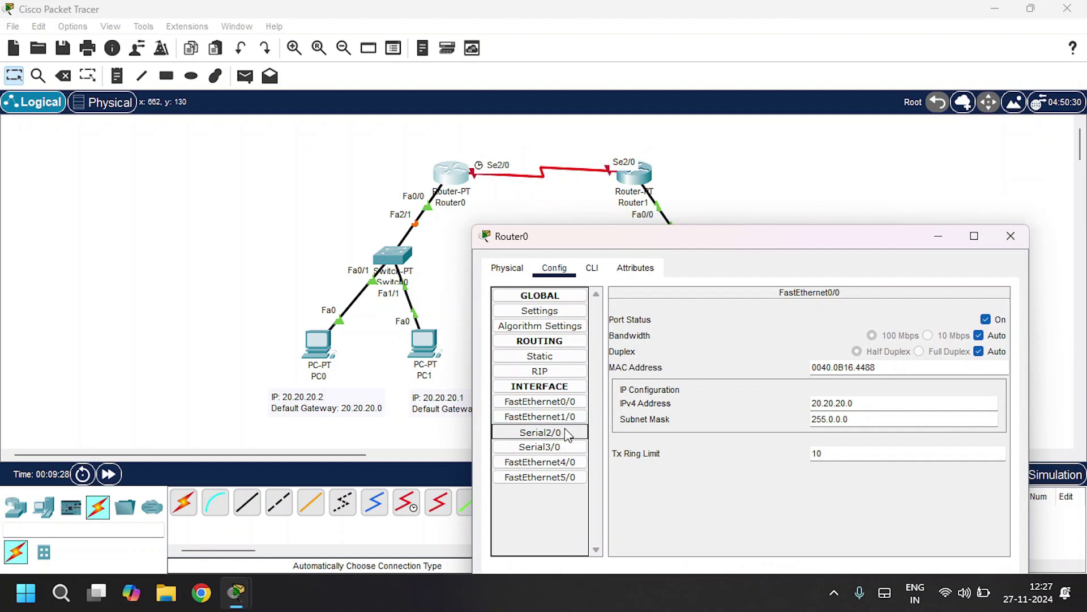
pyautogui.click(1000, 321)
pyautogui.click(863, 387)
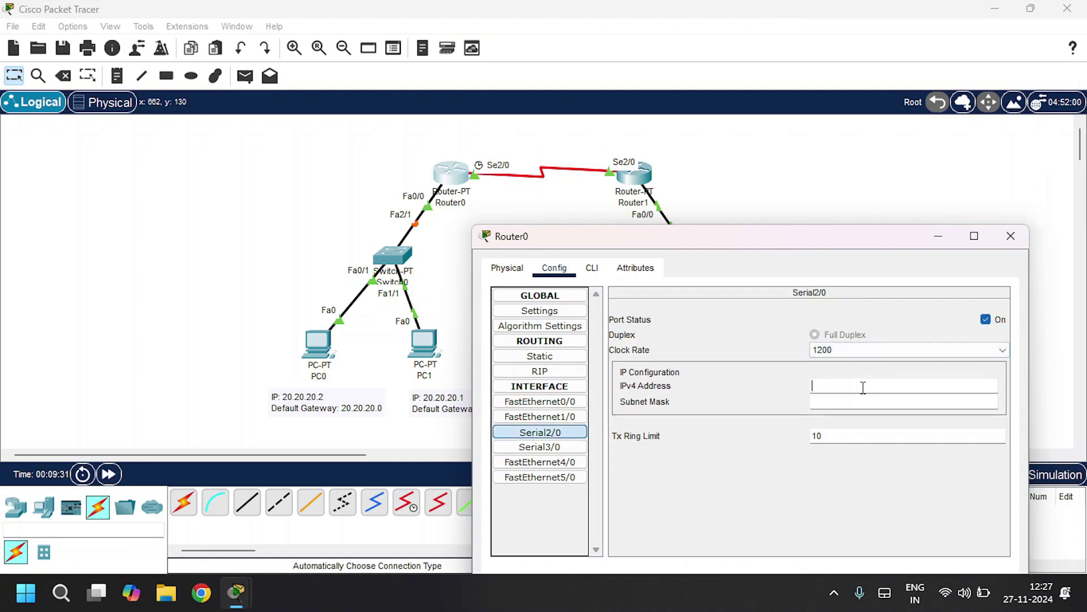
pyautogui.write('30.30.30.2')
pyautogui.press('Tab')
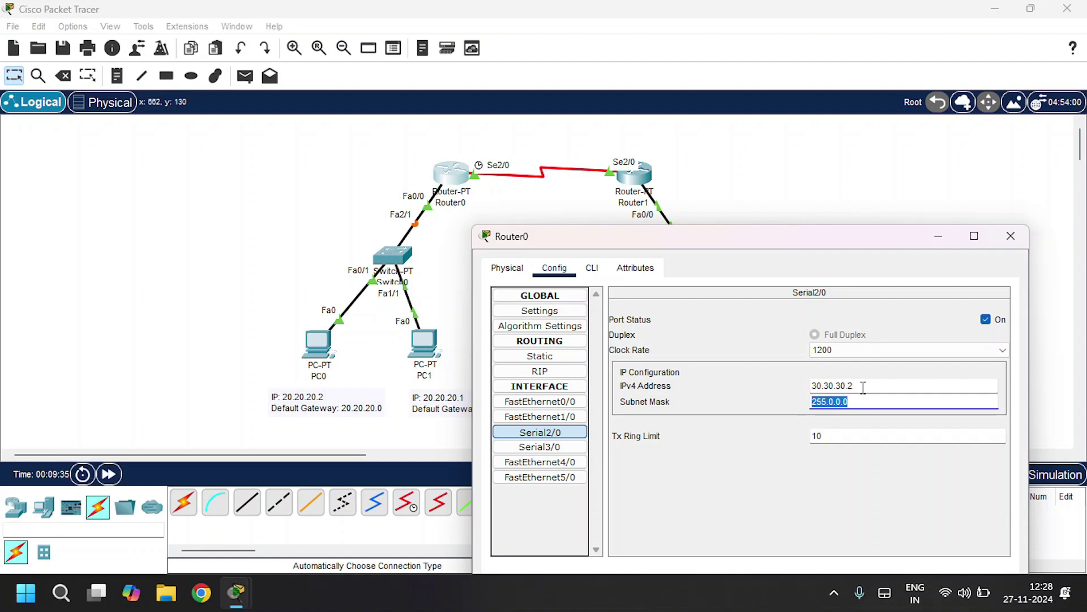
pyautogui.click(1011, 235)
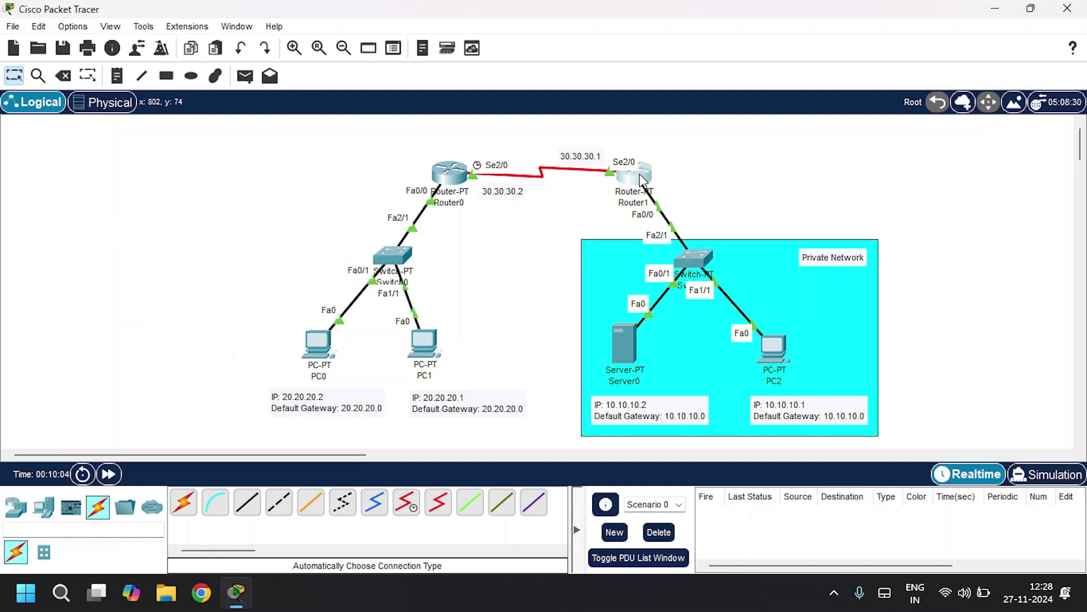
# Step: In Router1's CLI, statically map inside hosts 10.10.10.1 and 10.10.10.2 to 30.30.30.1
pyautogui.click(642, 180)
pyautogui.click(434, 51)
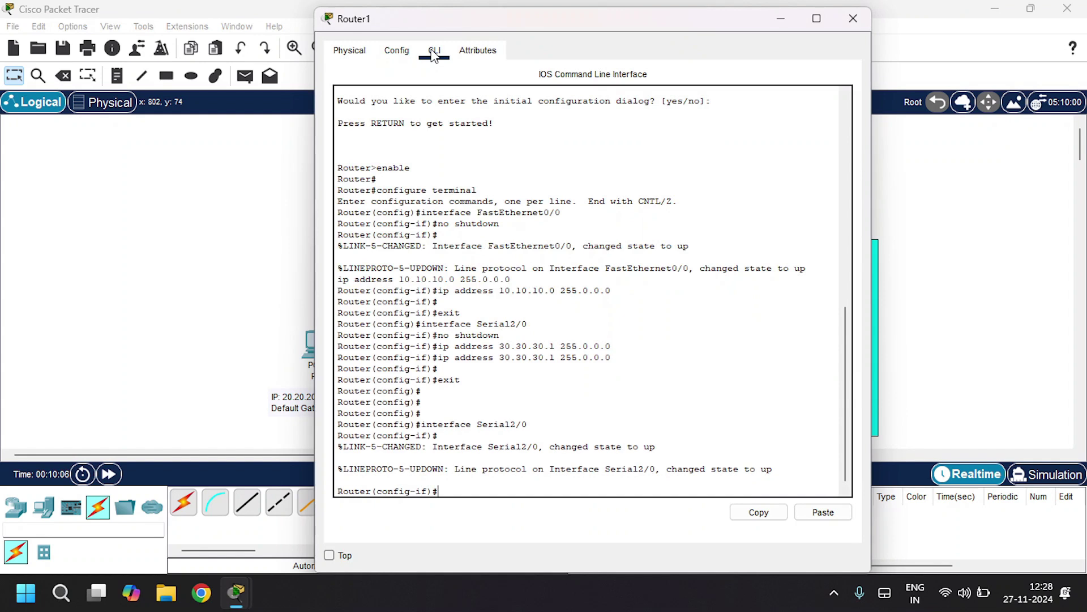
pyautogui.write('ex')
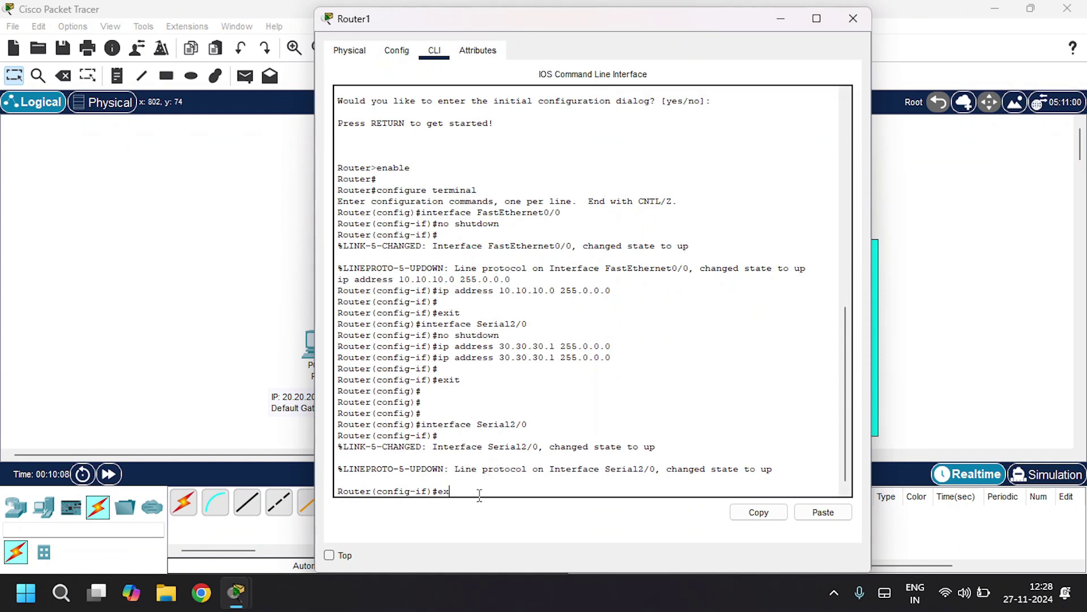
pyautogui.write('it')
pyautogui.press('Return')
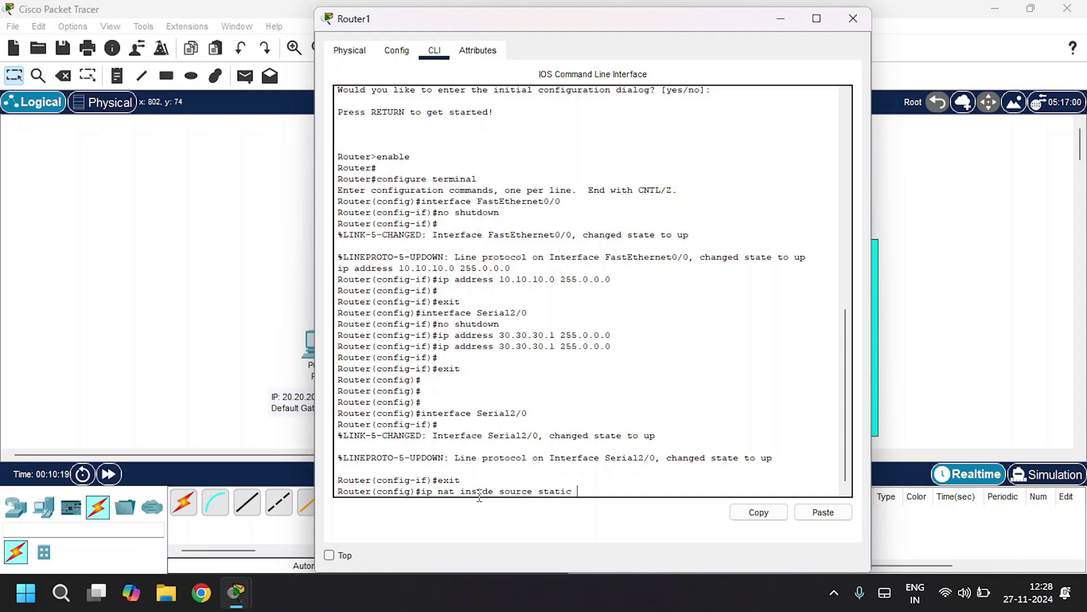
pyautogui.moveTo(675, 29); pyautogui.dragTo(400, 22)
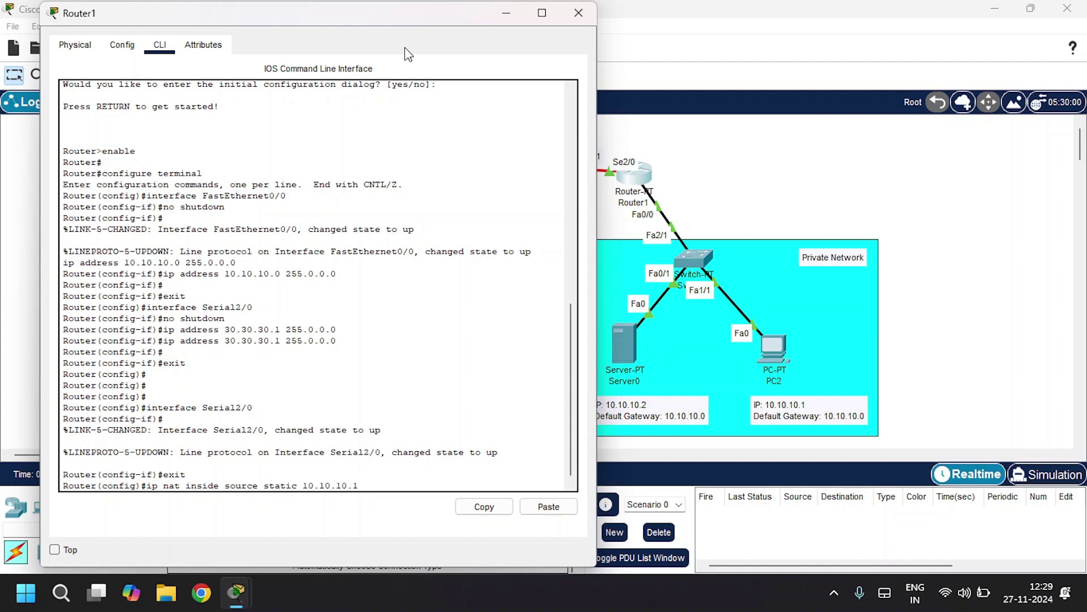
pyautogui.moveTo(396, 16); pyautogui.dragTo(343, 21)
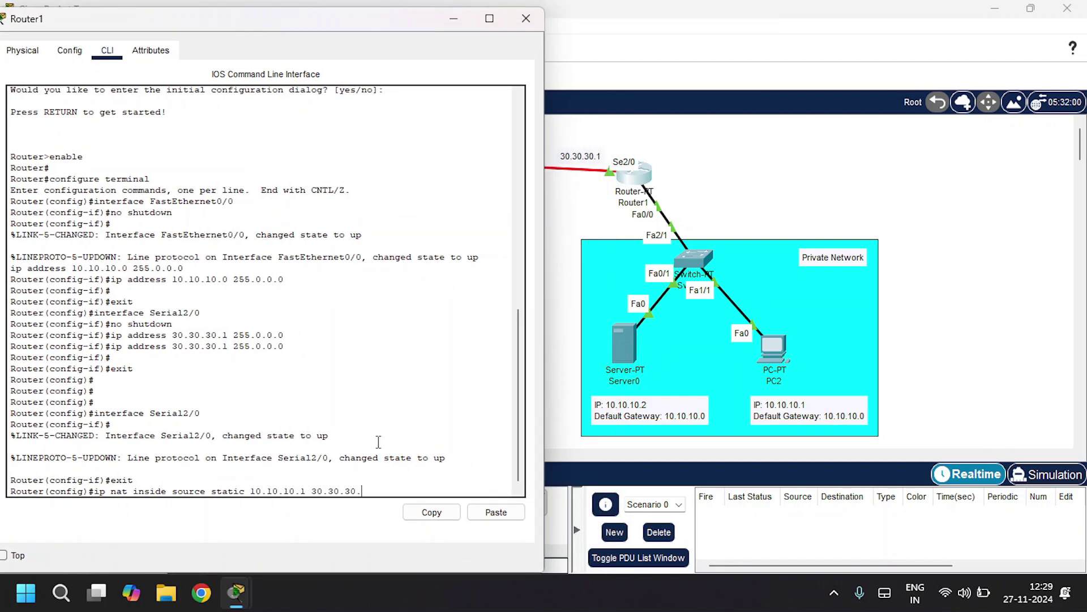
pyautogui.press('Return')
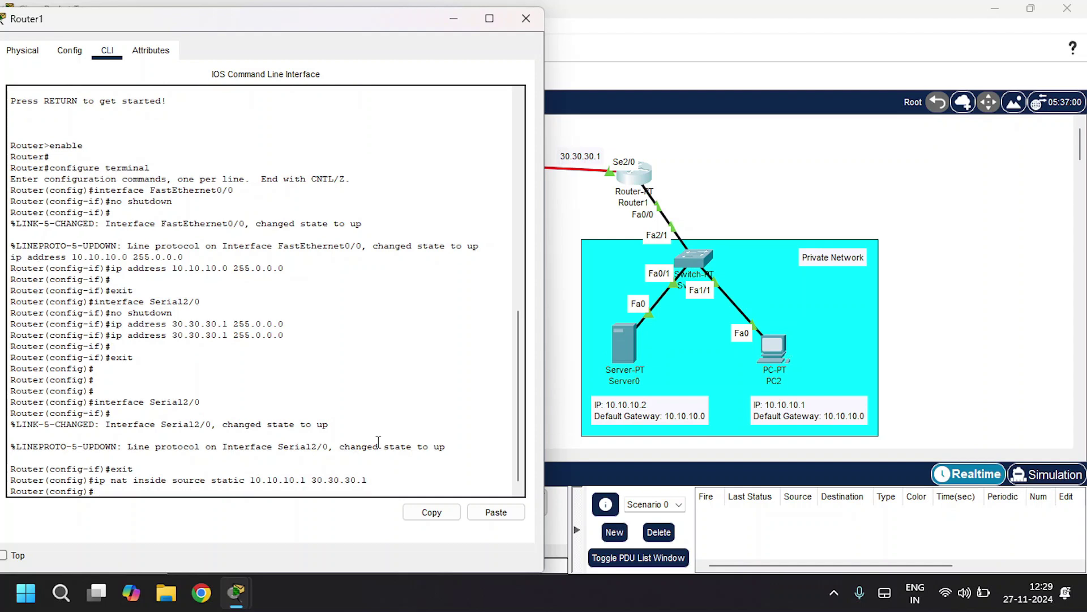
pyautogui.press('Up')
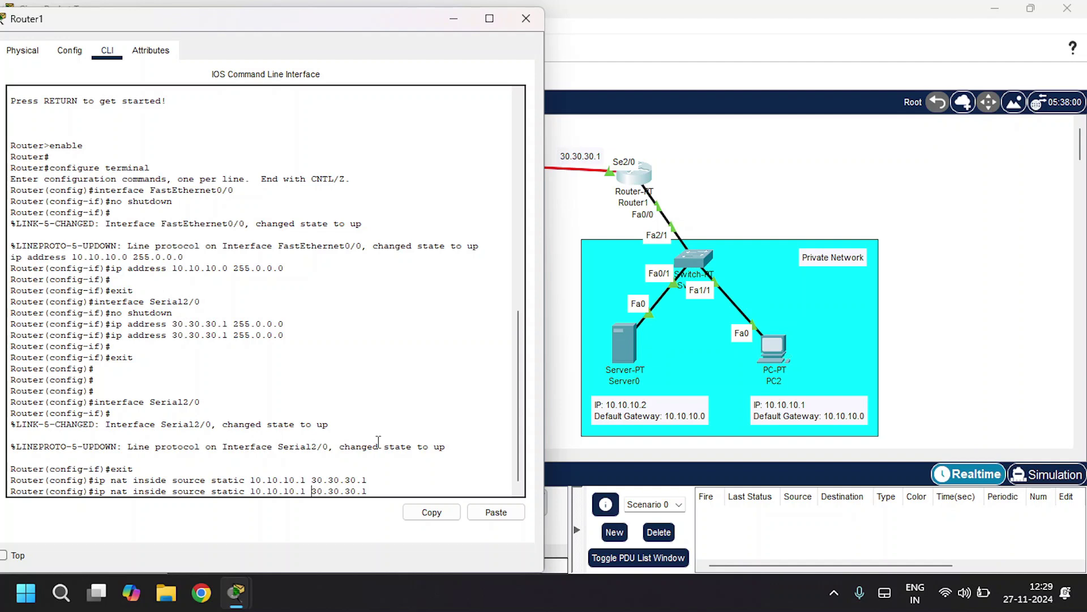
pyautogui.press('Left')
pyautogui.press('Left')
pyautogui.press('Left')
pyautogui.press('Left')
pyautogui.press('Left')
pyautogui.press('Left')
pyautogui.press('Left')
pyautogui.press('Left')
pyautogui.press('Left')
pyautogui.press('Left')
pyautogui.press('Left')
pyautogui.press('BackSpace')
pyautogui.write('2')
pyautogui.press('Return')
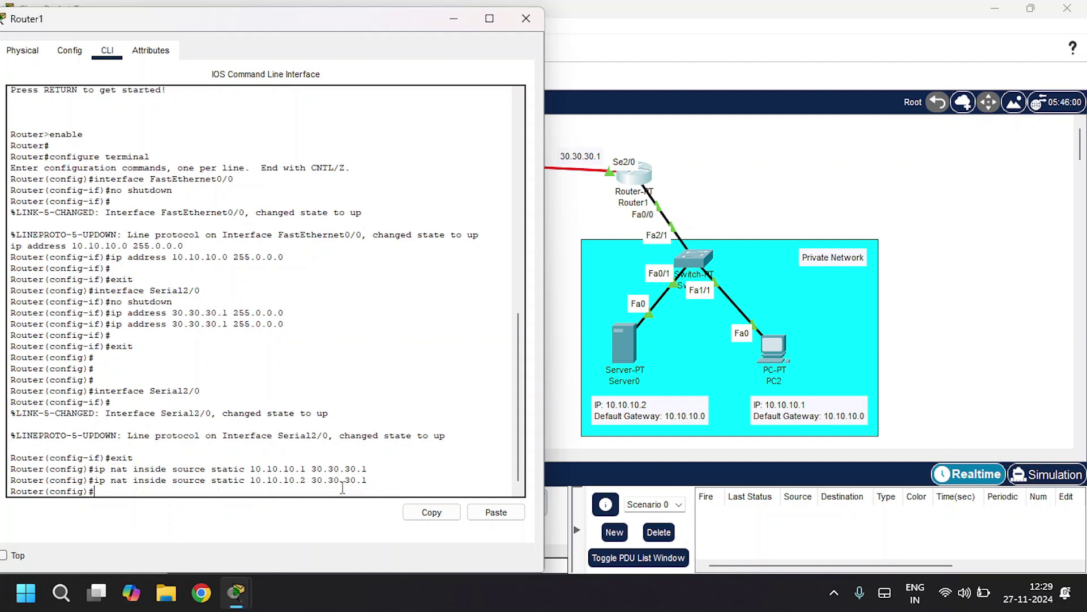
# Step: Set interface f0/0 as 'ip nat inside' and s2/0 as 'ip nat outside', then exit
pyautogui.write('int f0/0')
pyautogui.press('Return')
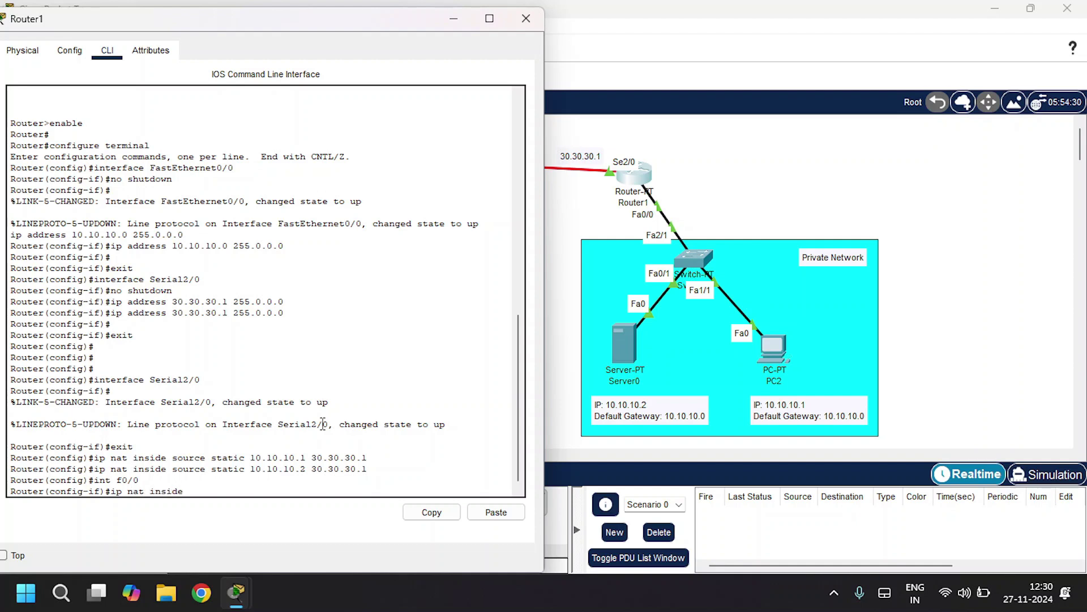
pyautogui.press('Return')
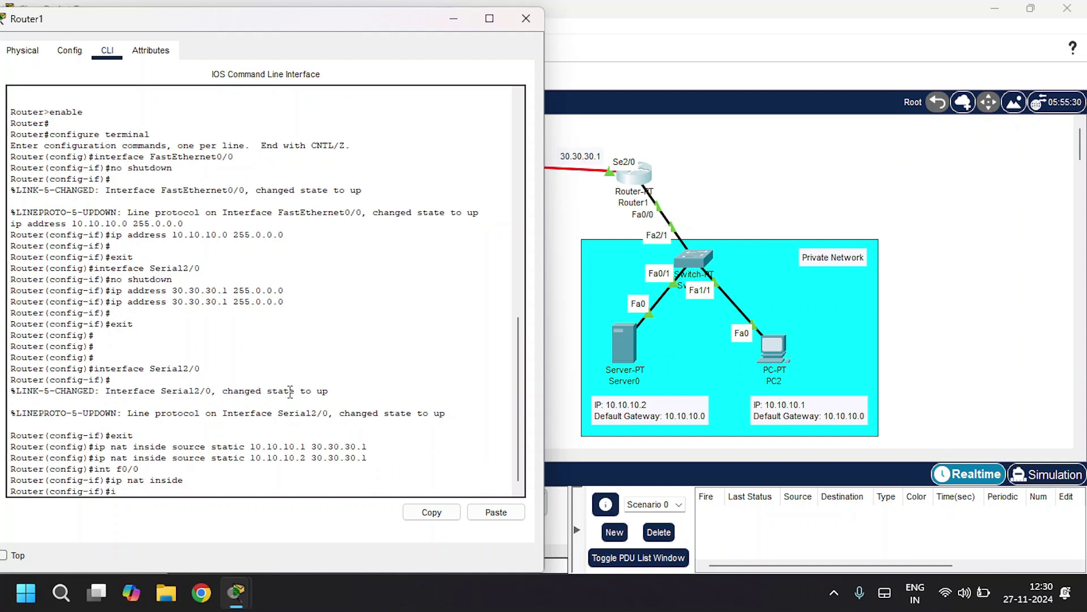
pyautogui.write('int s2/0')
pyautogui.press('Return')
pyautogui.write('ig-if)#ip nat outsi')
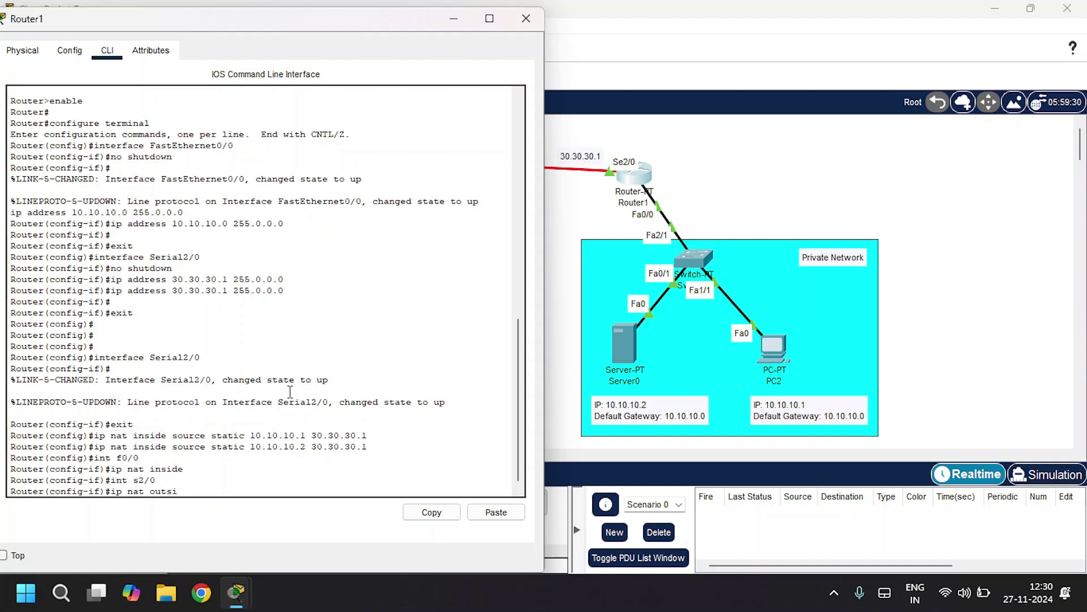
pyautogui.write('de')
pyautogui.press('Return')
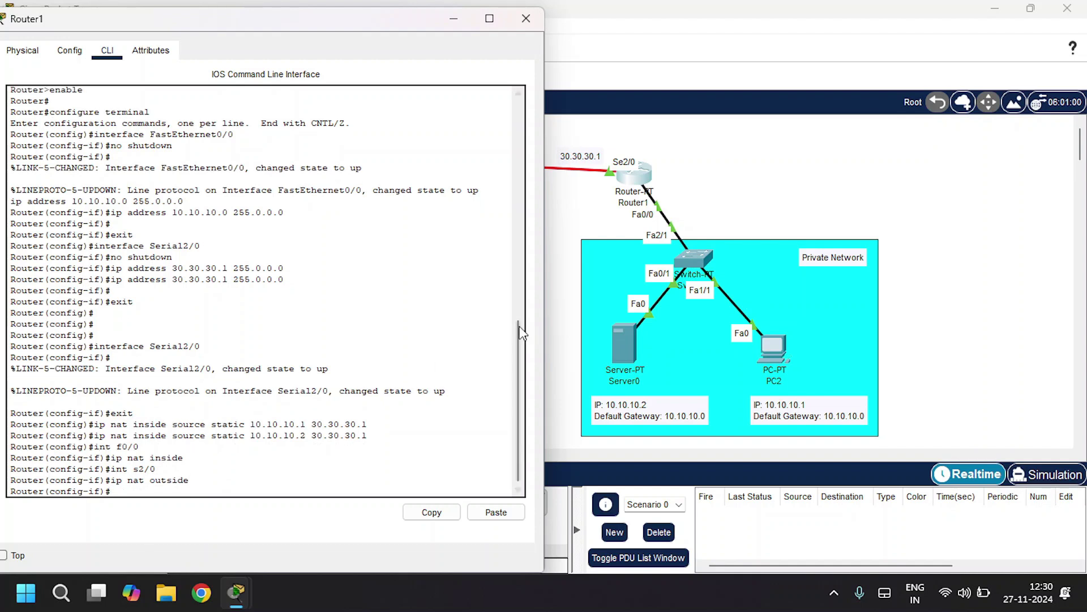
pyautogui.write('exit')
pyautogui.press('Return')
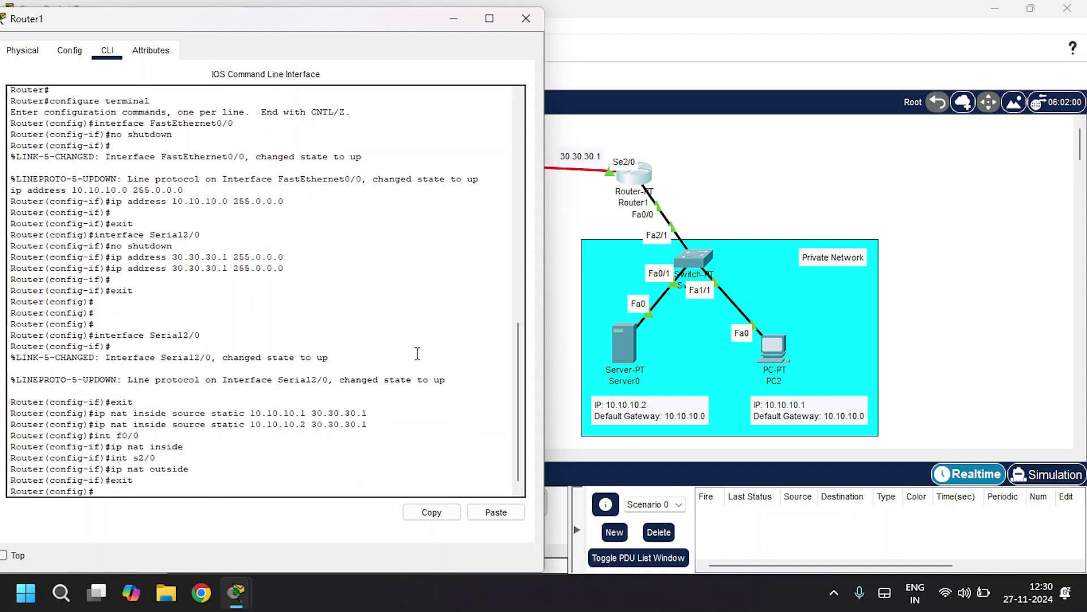
# Step: In Router1's Static routes, enter network 20.0.0.0 with mask 255.0.0.0
pyautogui.click(69, 51)
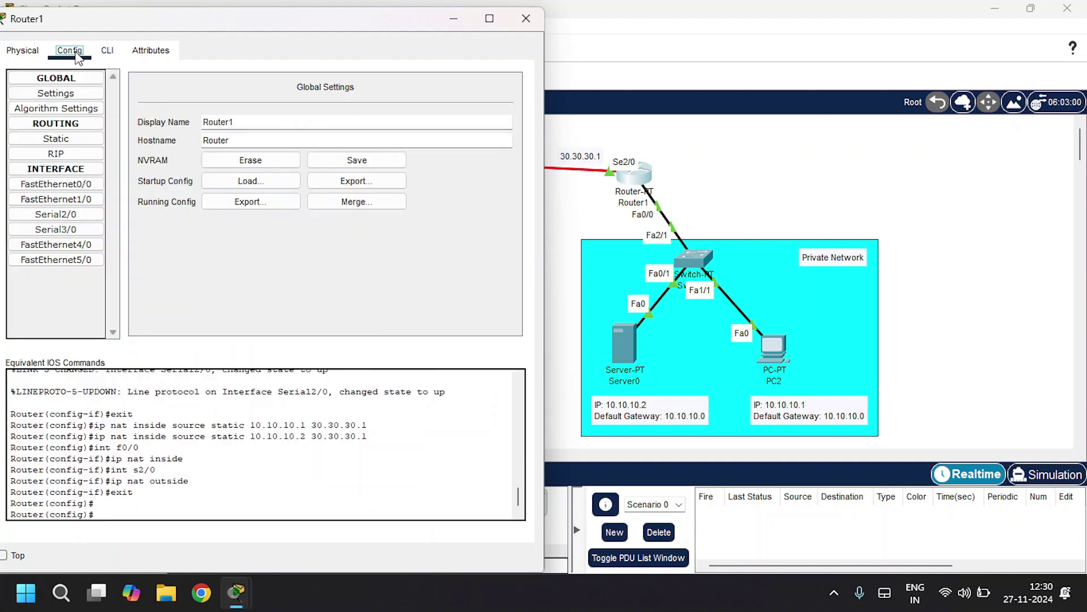
pyautogui.click(76, 145)
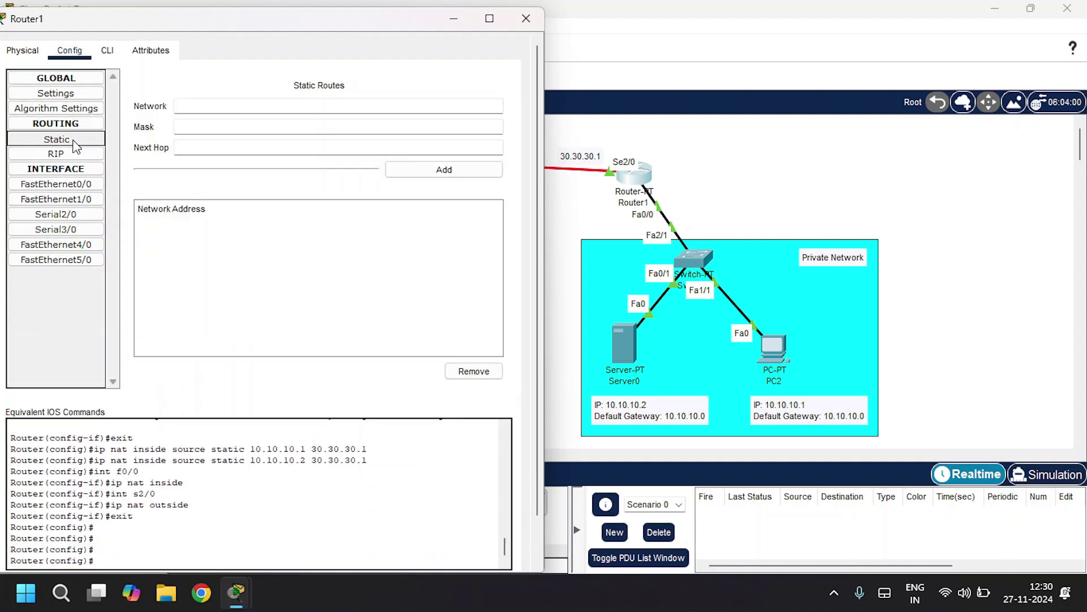
pyautogui.click(204, 106)
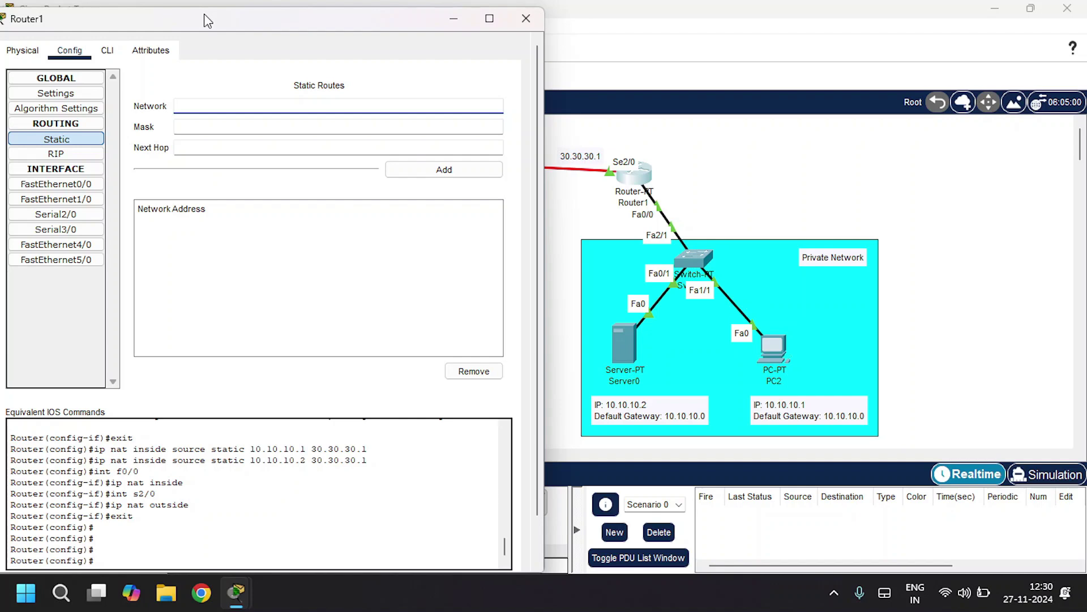
pyautogui.moveTo(189, 20); pyautogui.dragTo(720, 129)
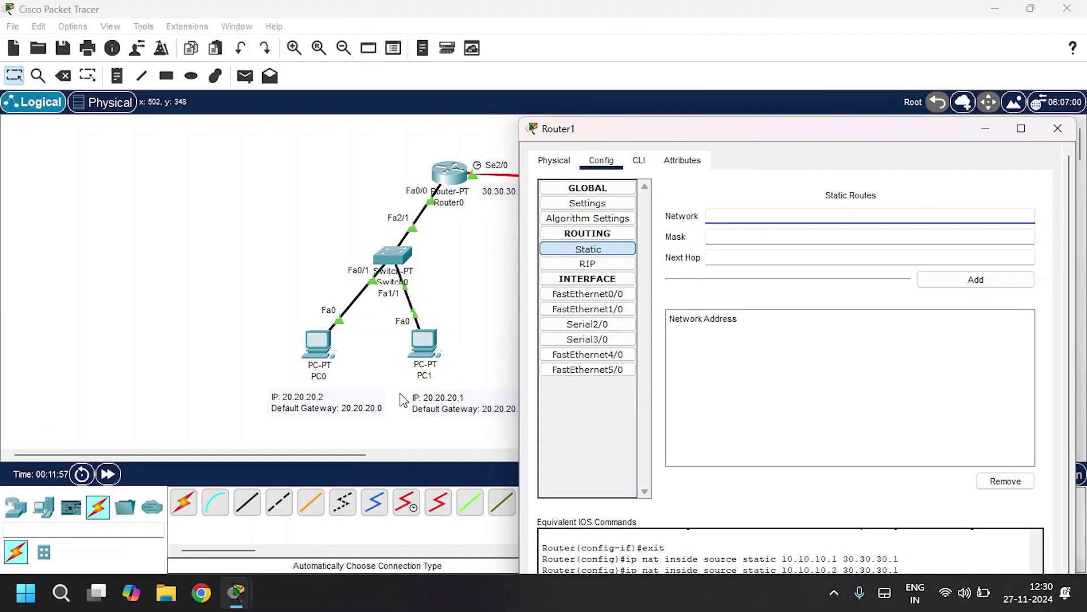
pyautogui.write('20.0.0.0')
pyautogui.press('Tab')
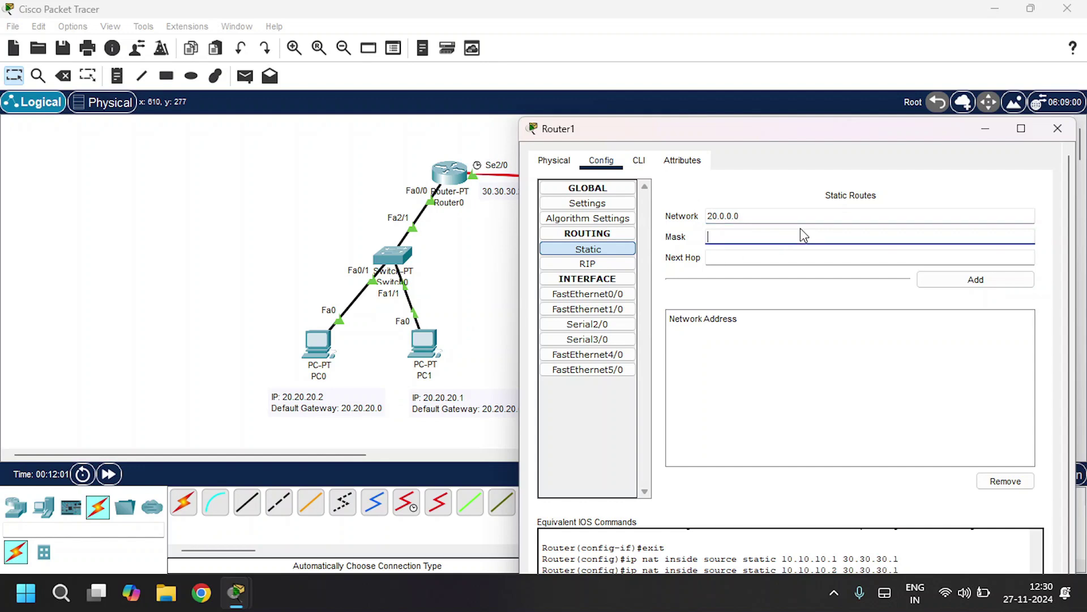
pyautogui.write('255.0.0.0')
pyautogui.press('Tab')
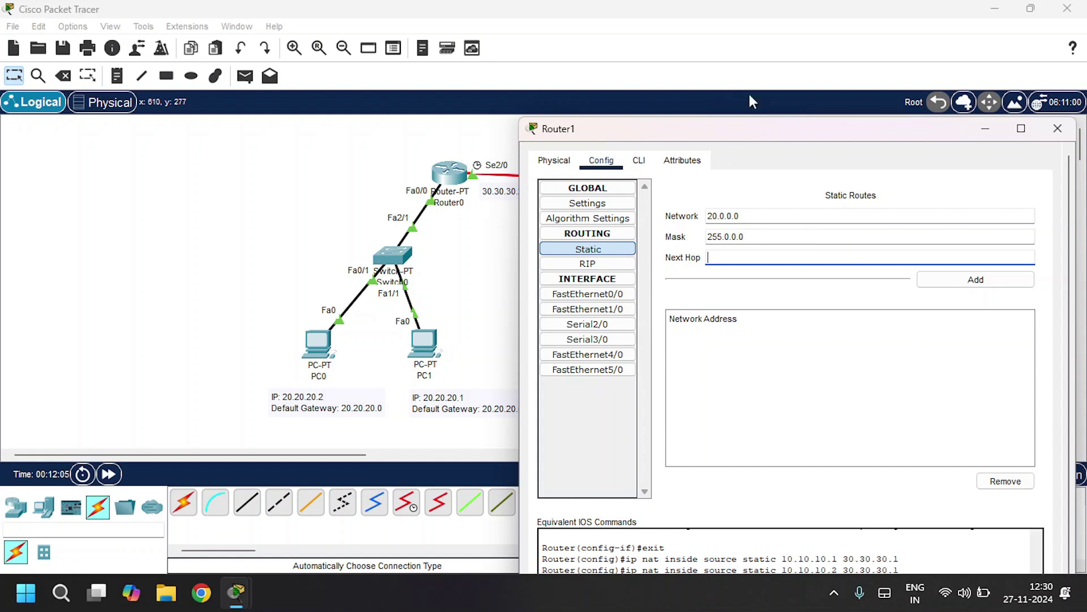
# Step: Set next hop 30.30.30.2, add the route, and close Router1's window
pyautogui.moveTo(722, 137); pyautogui.dragTo(700, 266)
pyautogui.write('30.')
pyautogui.press('BackSpace')
pyautogui.press('BackSpace')
pyautogui.write('30.30.30.2')
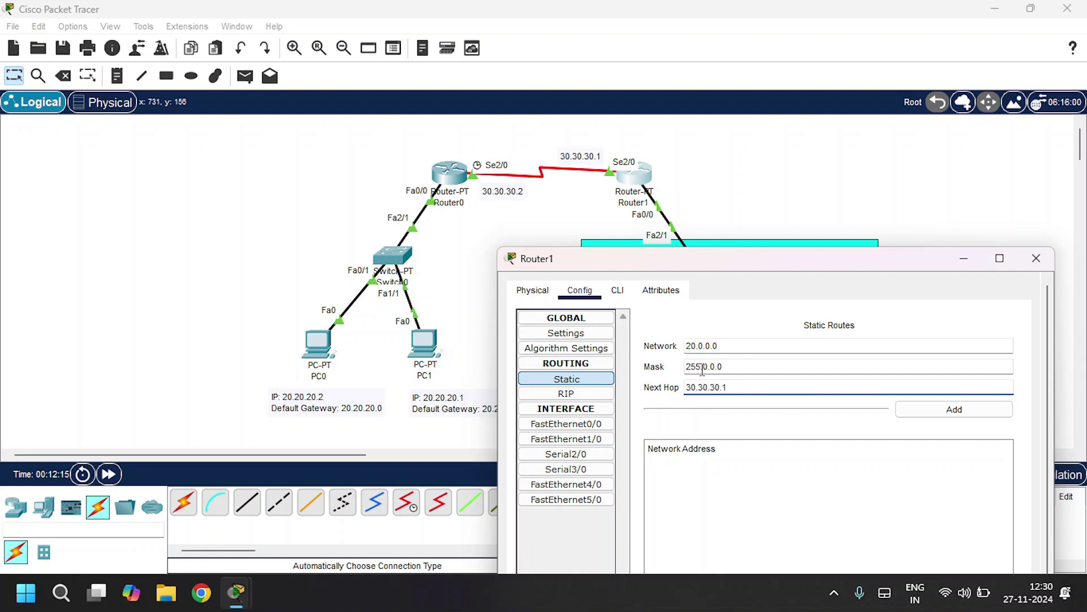
pyautogui.press('BackSpace')
pyautogui.write('2')
pyautogui.click(923, 412)
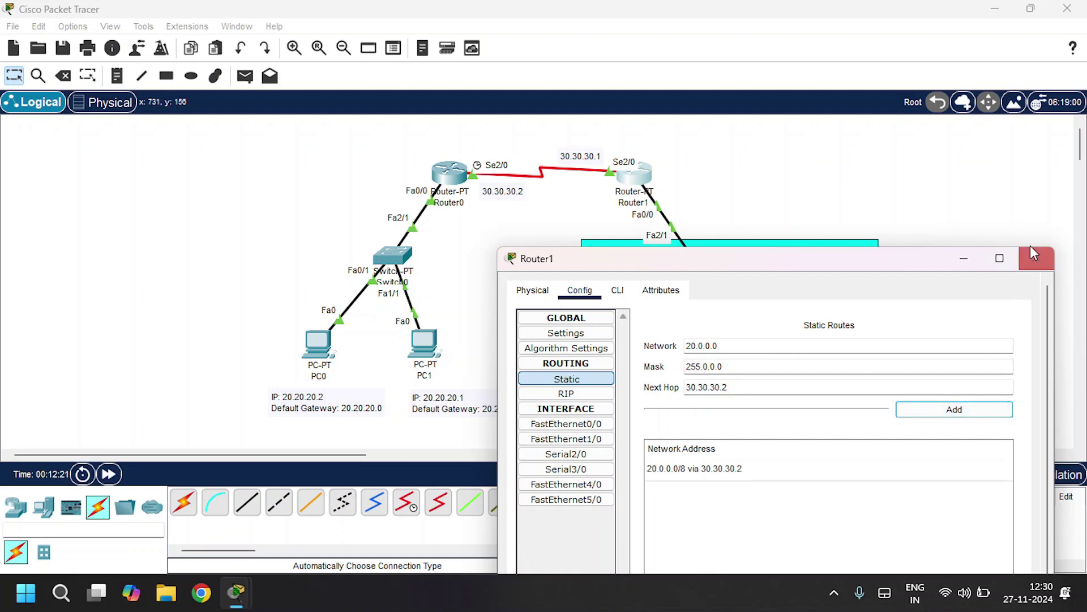
pyautogui.click(1036, 260)
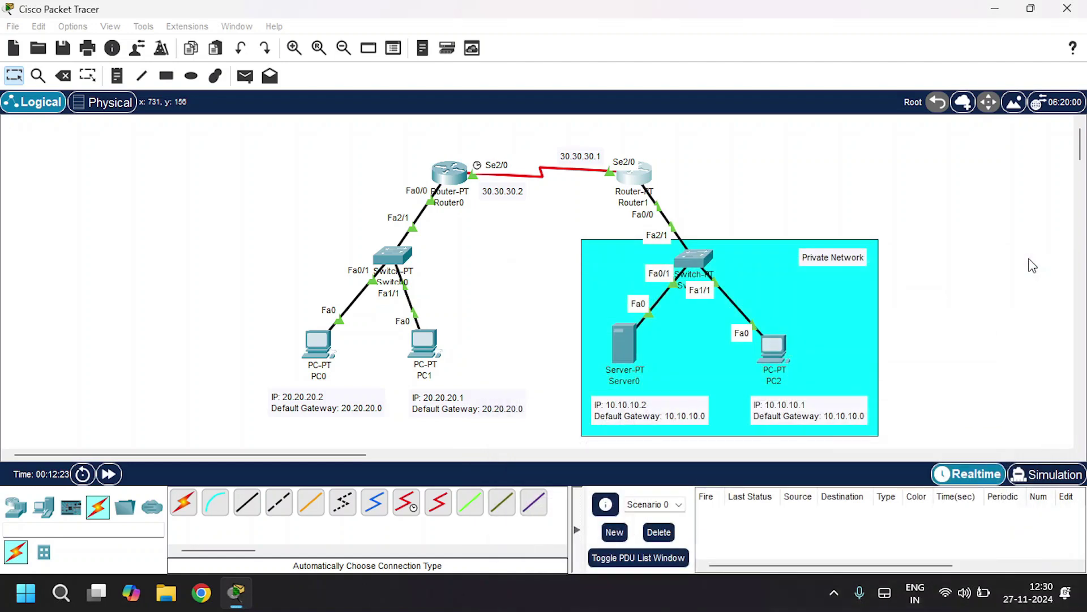
# Step: Send two simple PDUs from PC2 to PC1, where the second succeeds, then clear the results list
pyautogui.click(249, 79)
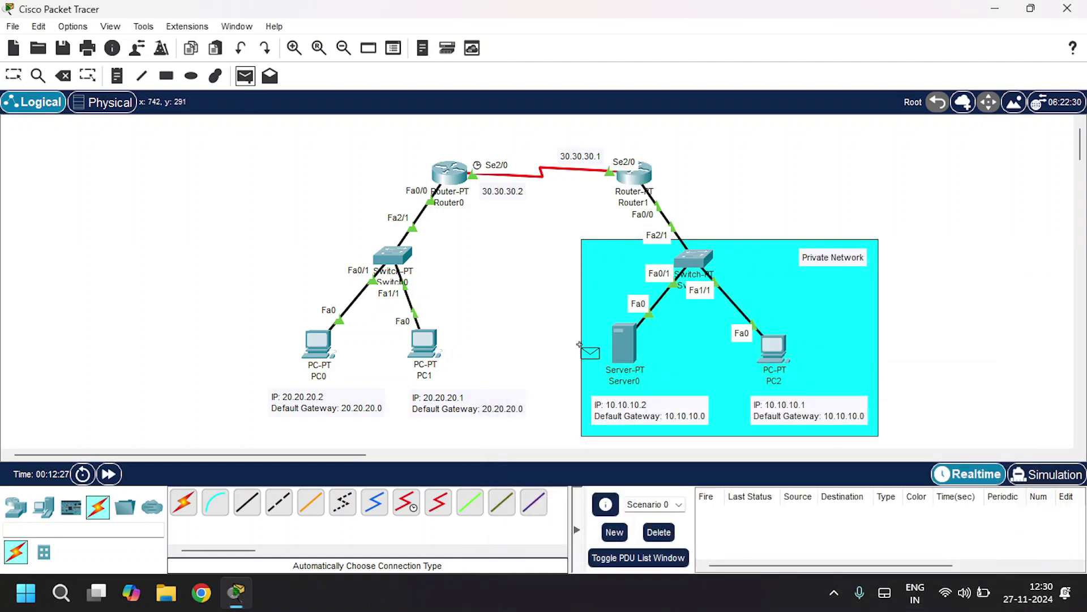
pyautogui.click(775, 351)
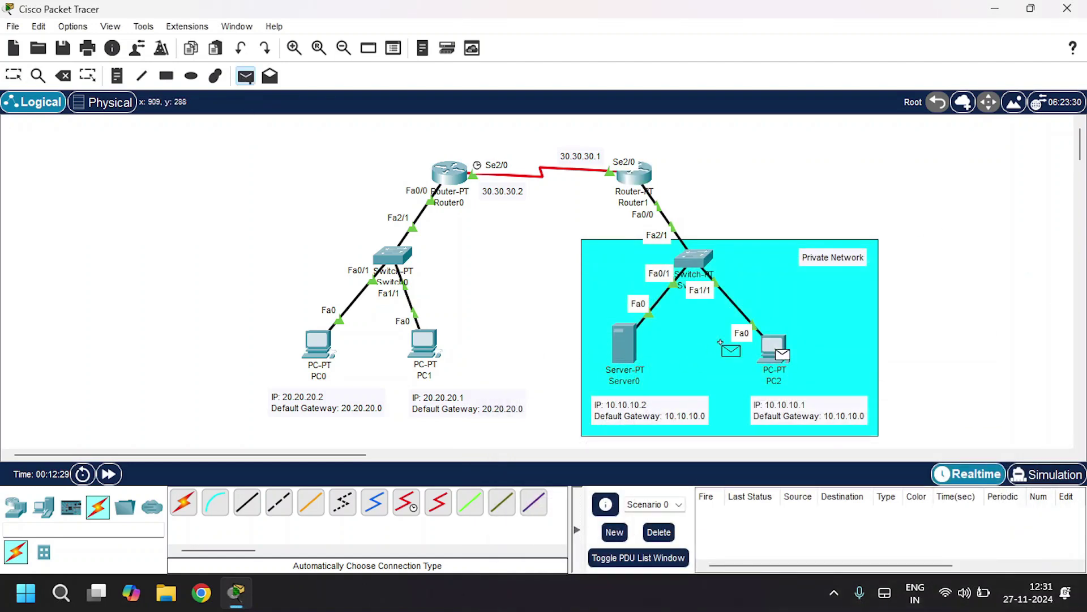
pyautogui.click(431, 354)
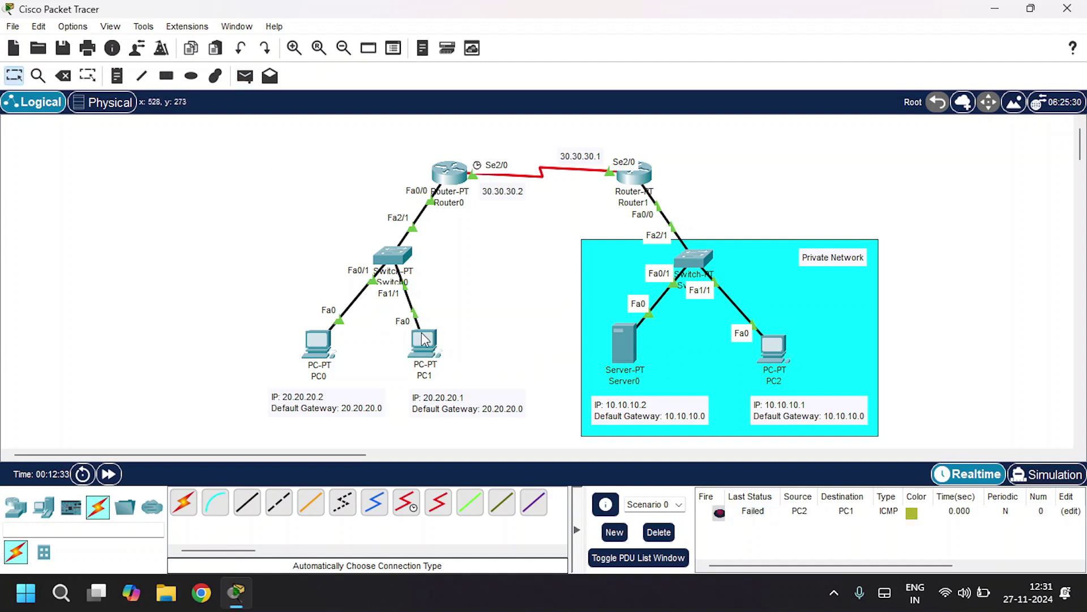
pyautogui.click(246, 77)
pyautogui.click(774, 346)
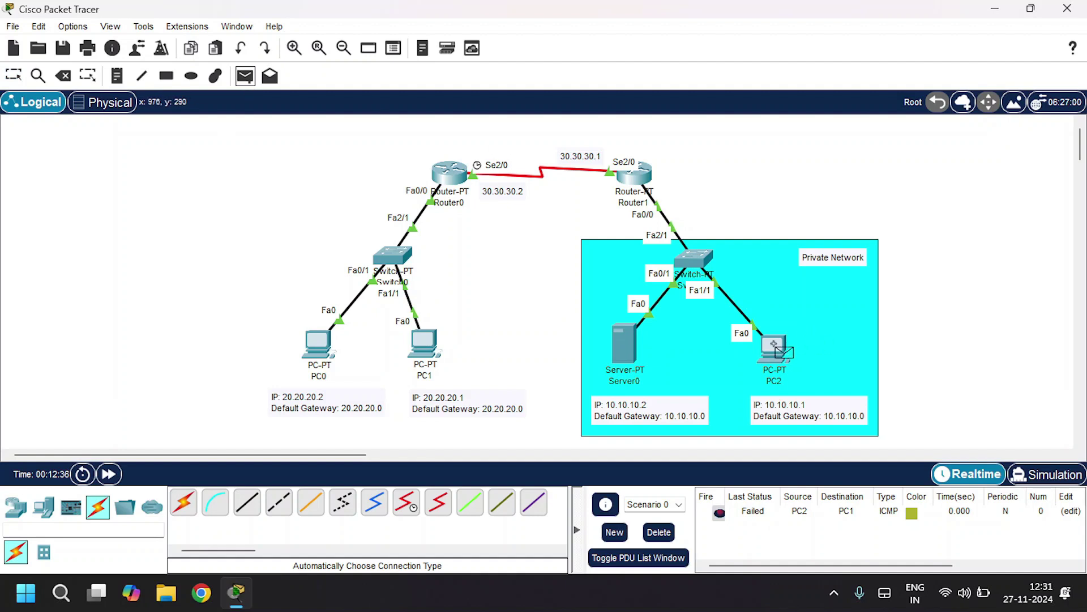
pyautogui.click(425, 344)
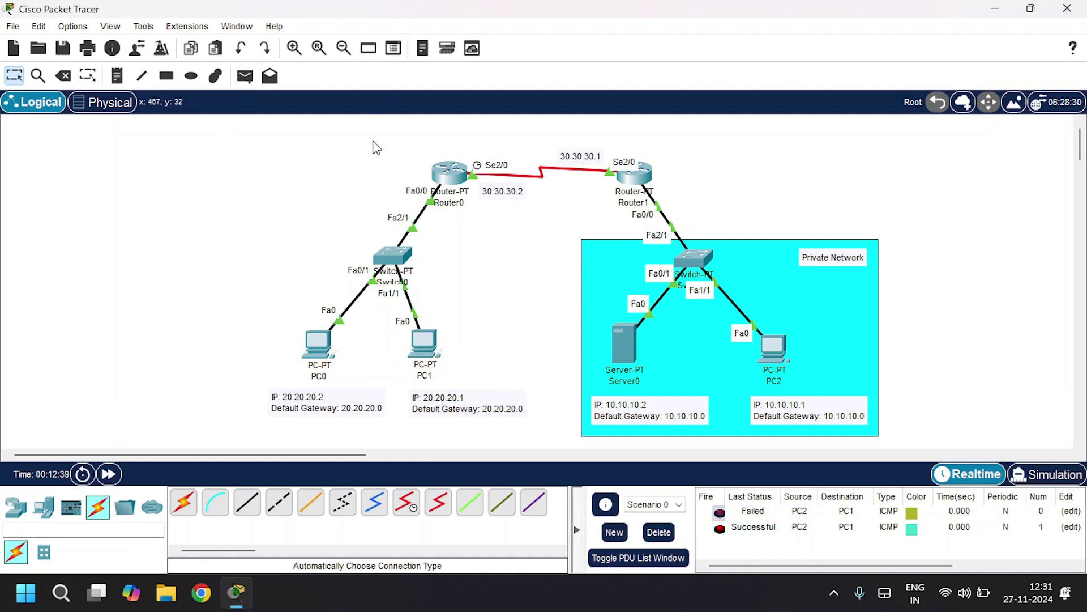
pyautogui.click(657, 535)
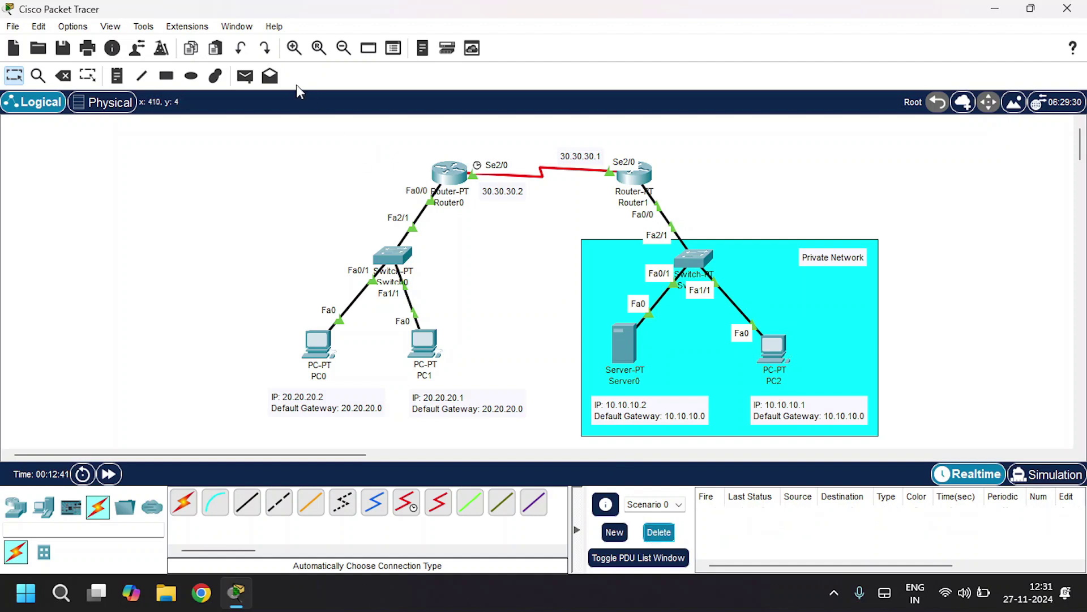
# Step: Send two simple PDUs from PC1 to PC2, which fail, clear the results, and open PC2
pyautogui.click(245, 76)
pyautogui.click(424, 343)
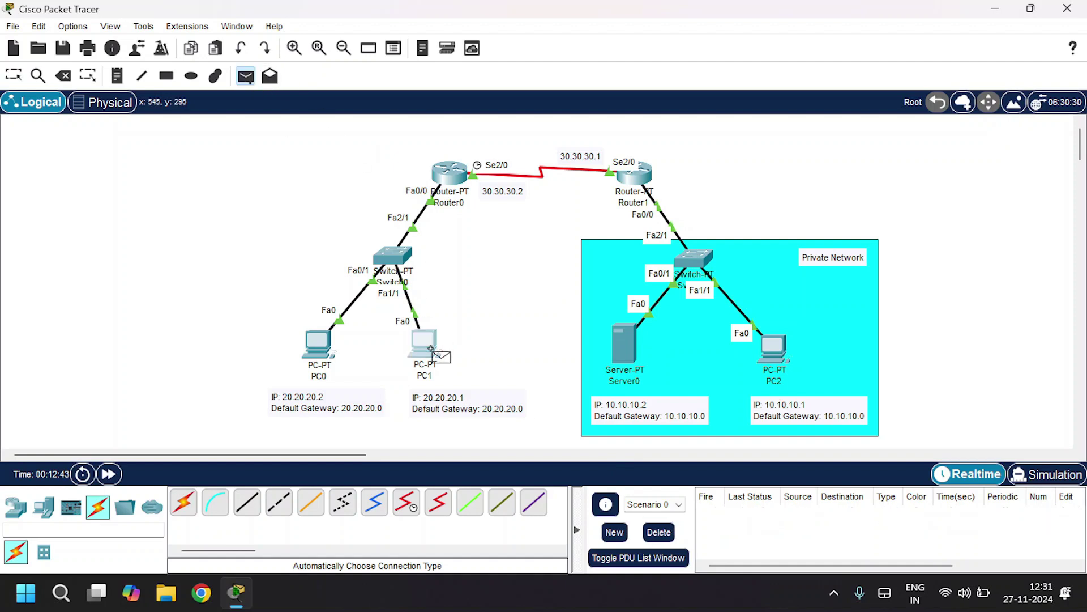
pyautogui.click(785, 348)
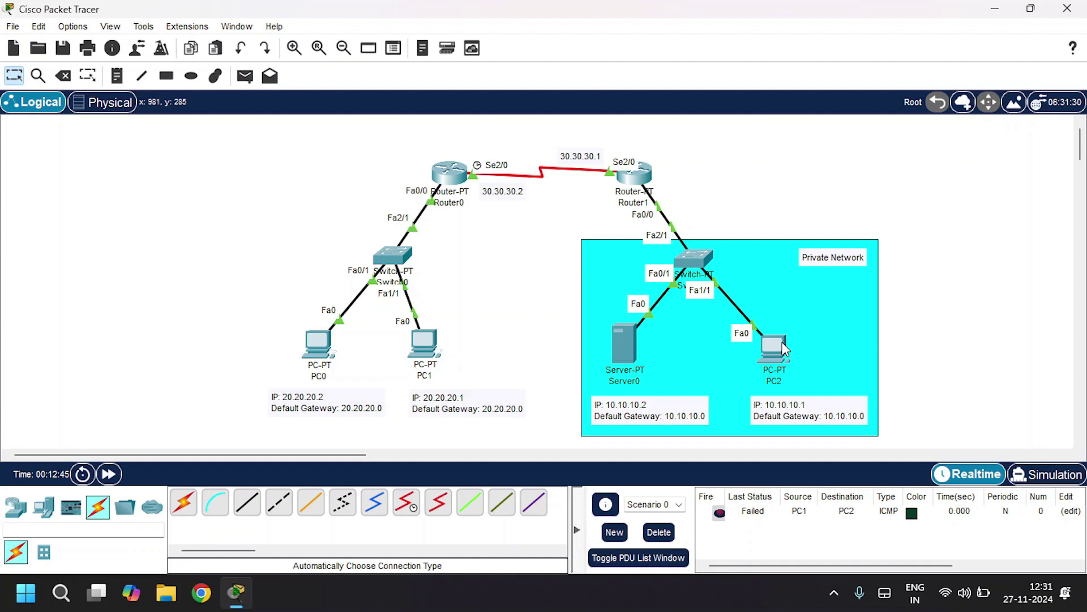
pyautogui.click(245, 76)
pyautogui.click(426, 343)
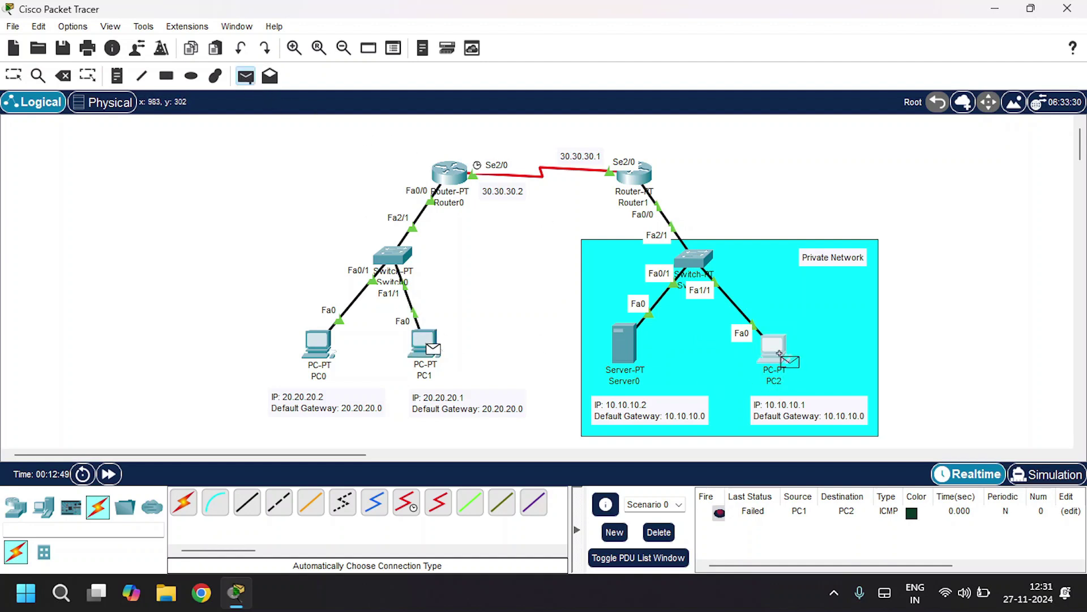
pyautogui.click(780, 354)
pyautogui.click(659, 533)
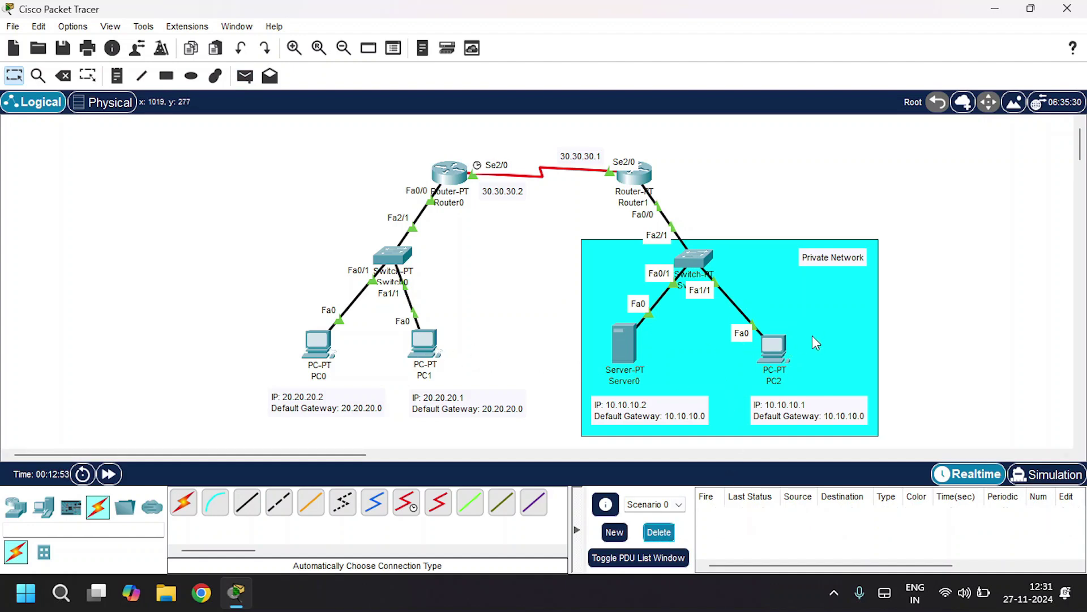
pyautogui.click(777, 347)
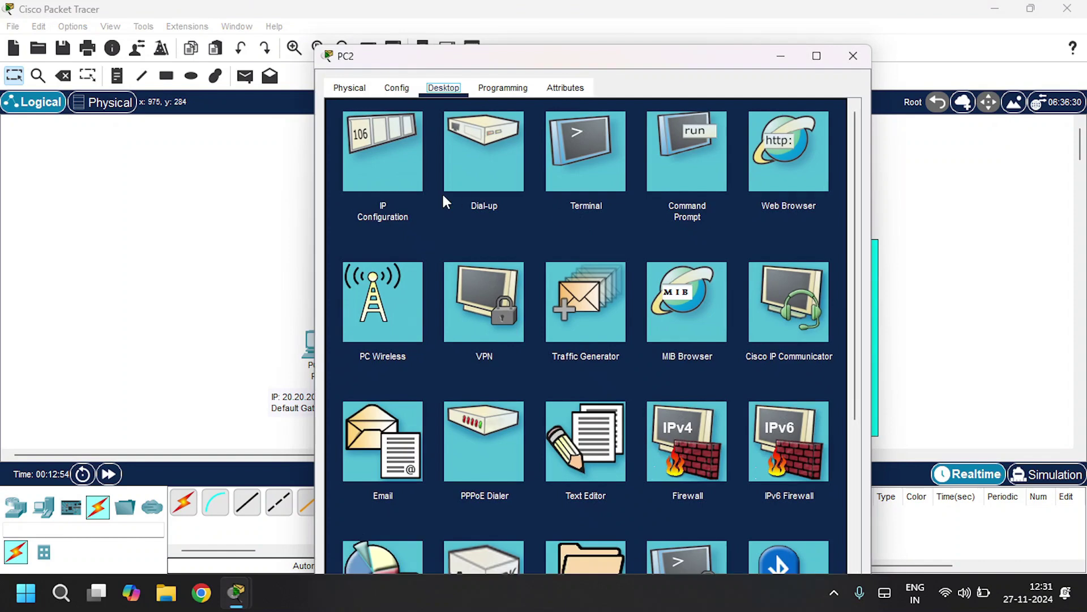
# Step: From PC2's command prompt, ping 20.20.20.1 and confirm 4 sent, 4 received, 0% loss
pyautogui.click(675, 151)
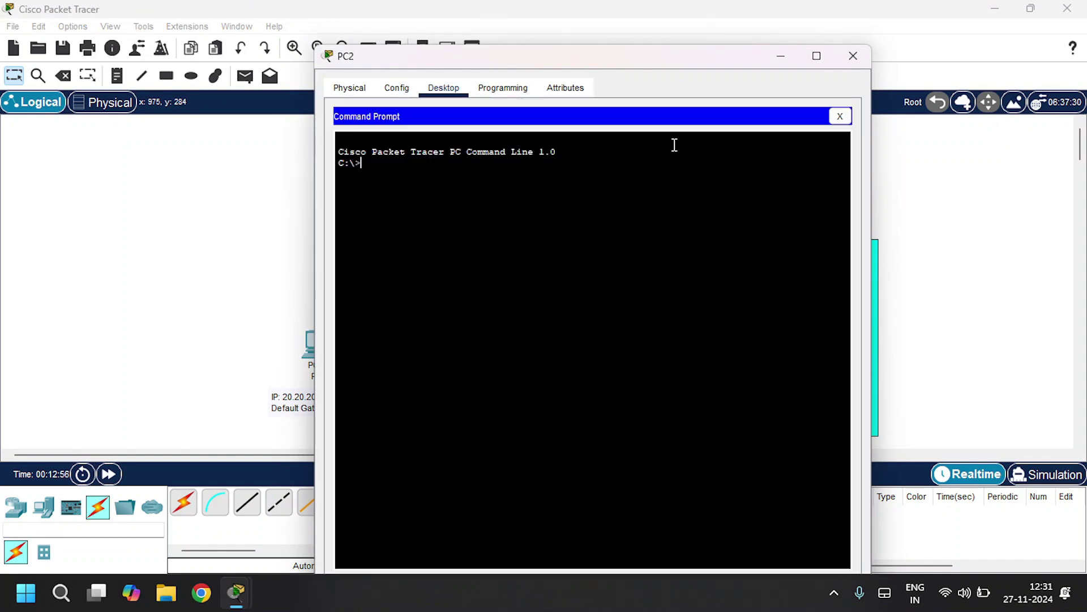
pyautogui.write('ping')
pyautogui.moveTo(505, 63); pyautogui.dragTo(687, 85)
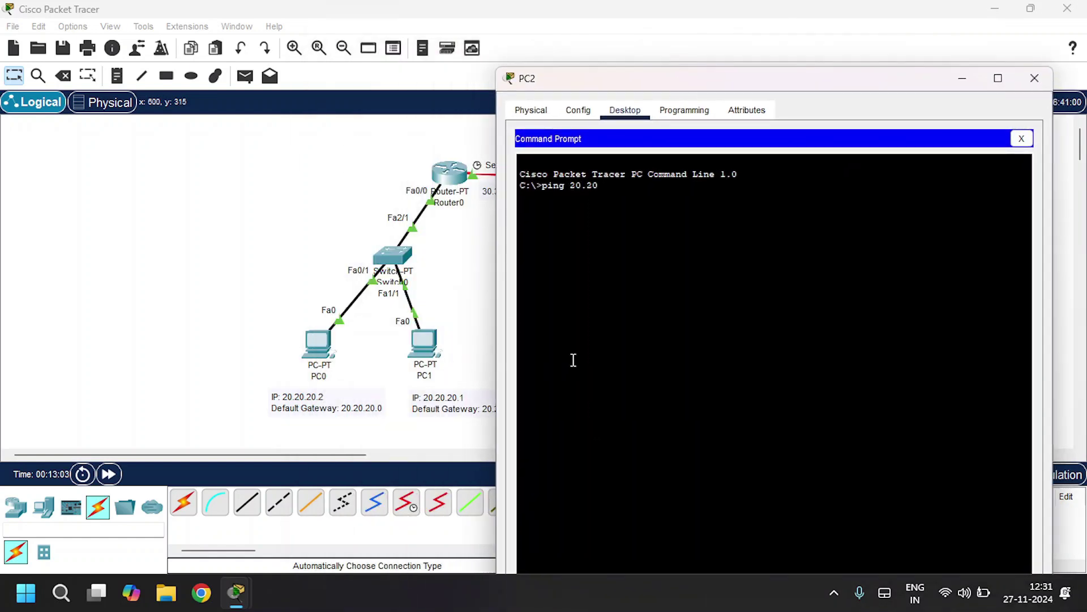
pyautogui.write('20.20.20.1')
pyautogui.press('Return')
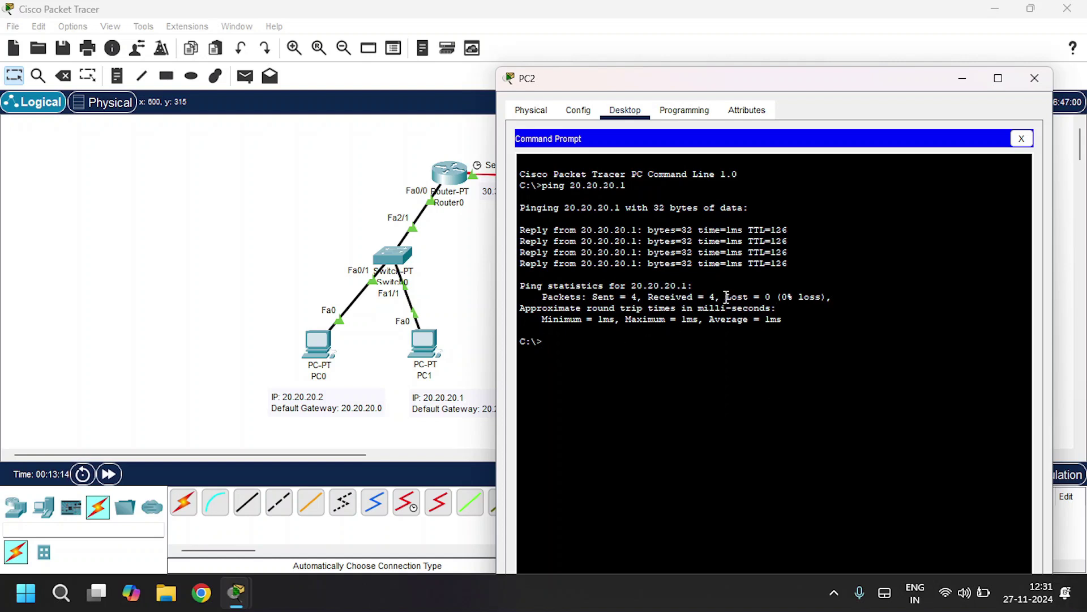
pyautogui.moveTo(726, 296); pyautogui.dragTo(599, 297)
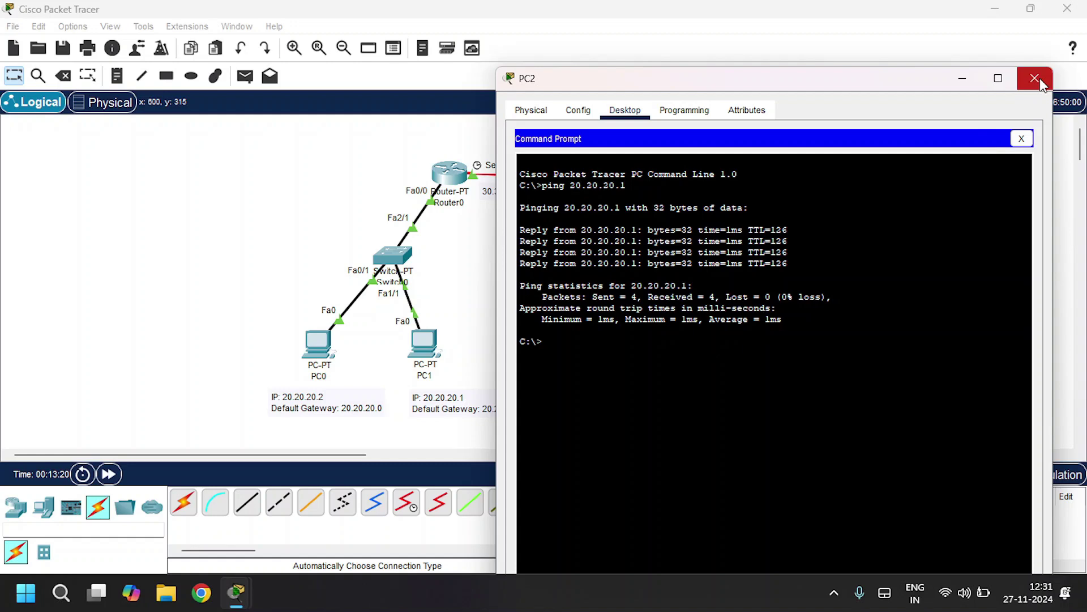
pyautogui.click(1035, 78)
# Step: From PC1's command prompt, ping private address 10.10.10.1 and see destination unreachable
pyautogui.click(429, 350)
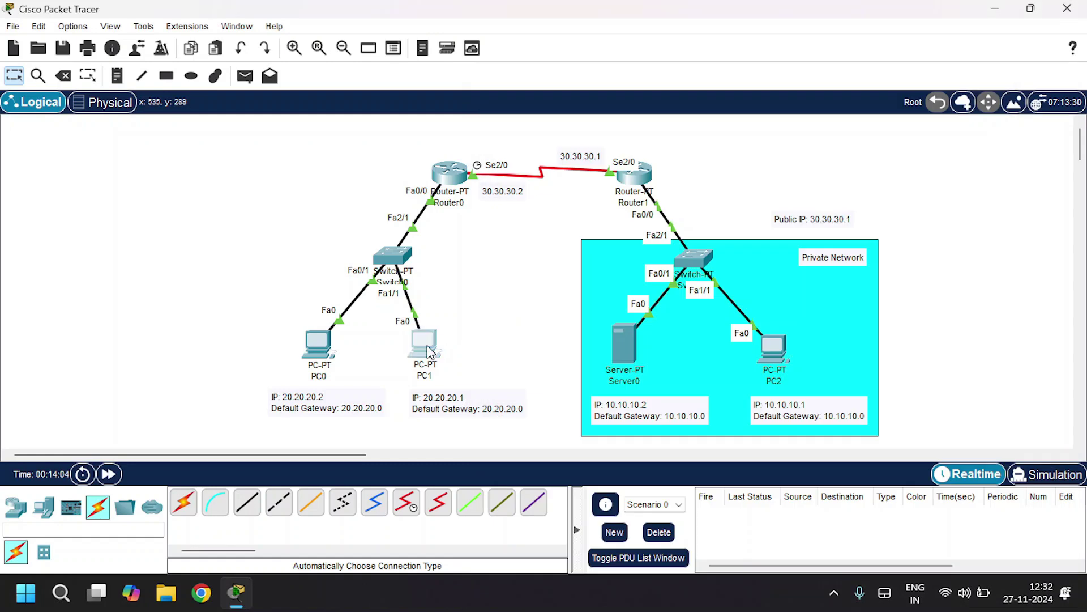
pyautogui.click(702, 110)
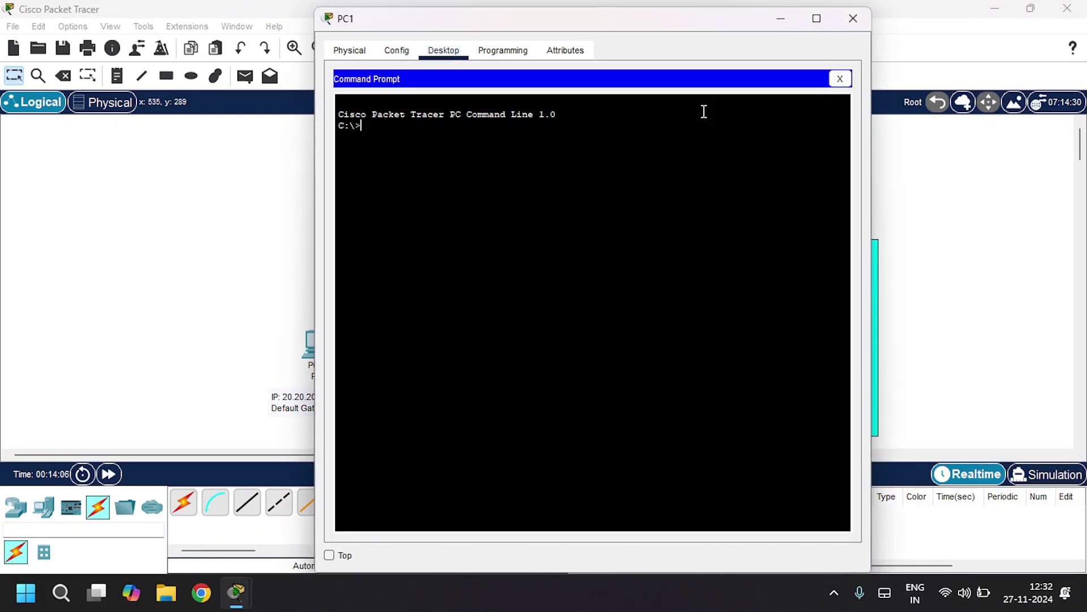
pyautogui.moveTo(700, 23); pyautogui.dragTo(409, 130)
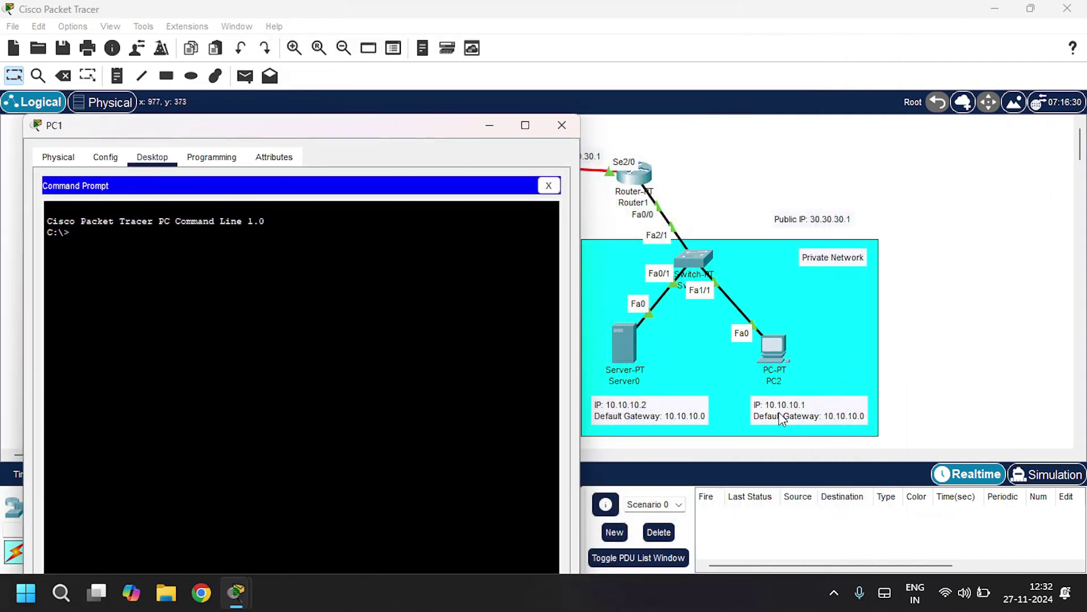
pyautogui.write('ping 10.10.1')
pyautogui.press('Return')
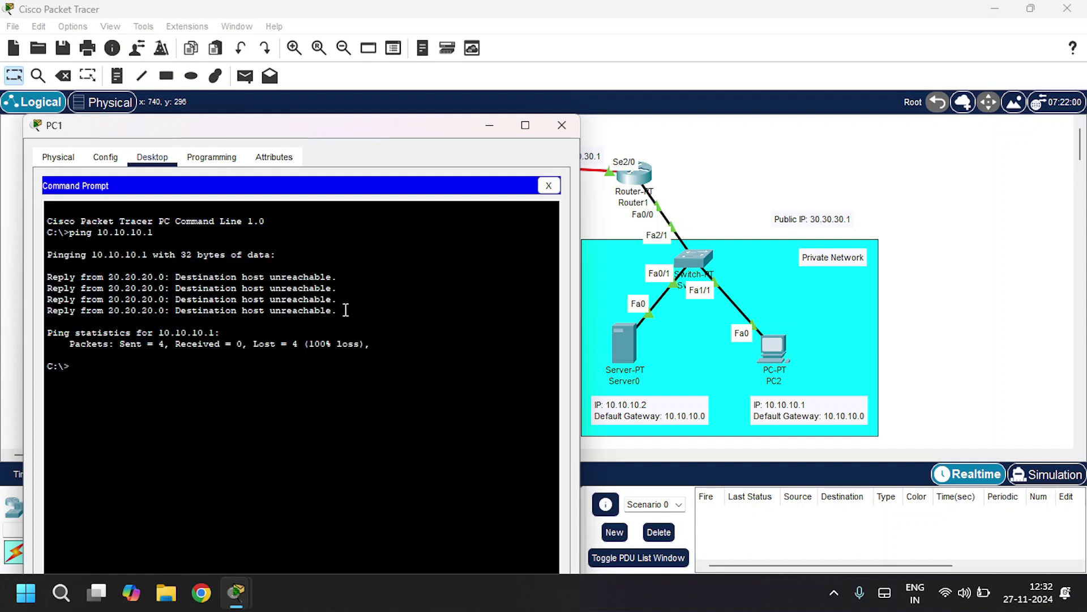
pyautogui.moveTo(344, 310); pyautogui.dragTo(189, 289)
pyautogui.click(115, 374)
# Step: Ping public address 30.30.30.1 from PC1 and confirm it replies
pyautogui.write('ping 30.30.30.1')
pyautogui.press('Return')
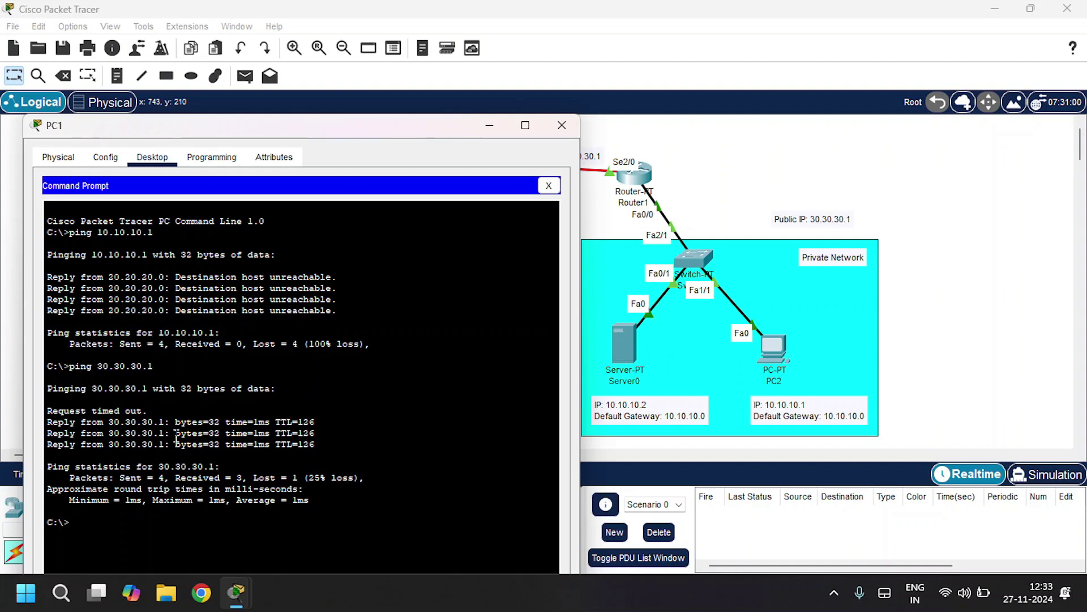
pyautogui.click(549, 185)
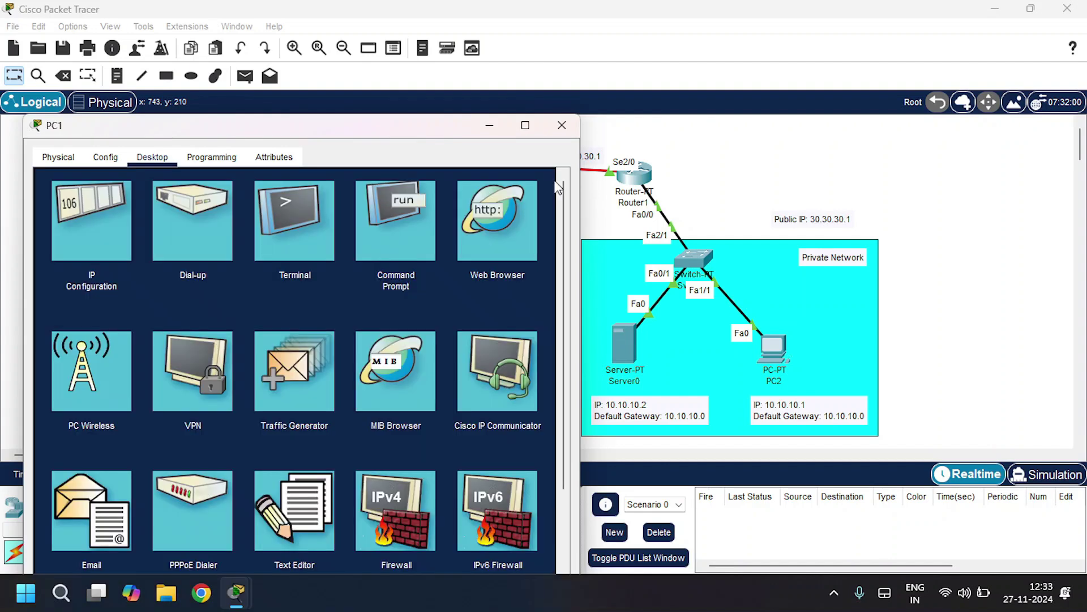
# Step: In PC1's web browser, try loading the private server address 10.10.10.2
pyautogui.click(499, 215)
pyautogui.moveTo(406, 126); pyautogui.dragTo(403, 74)
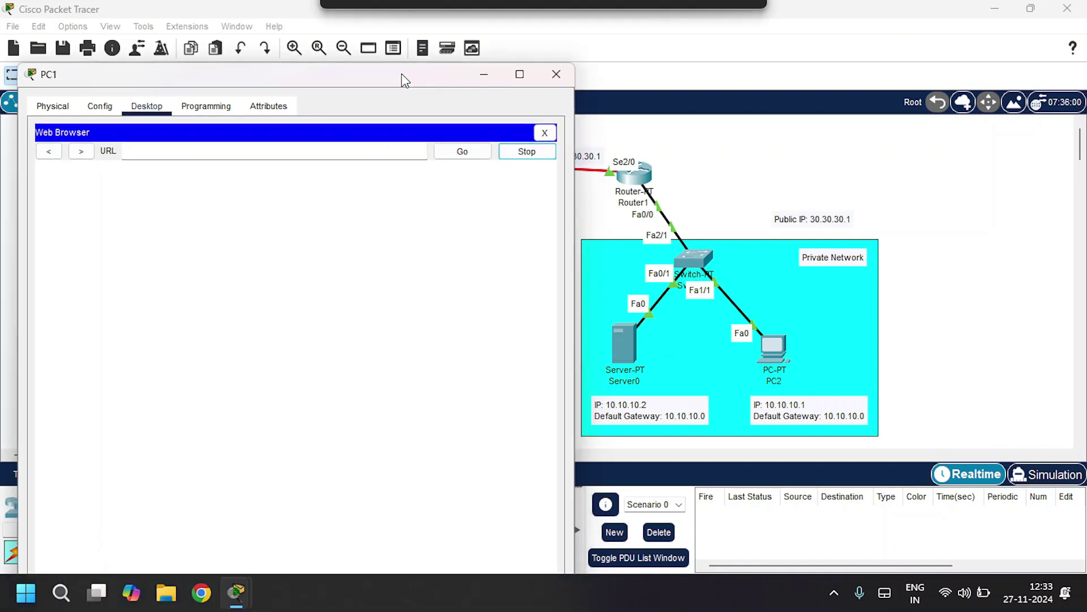
pyautogui.click(294, 155)
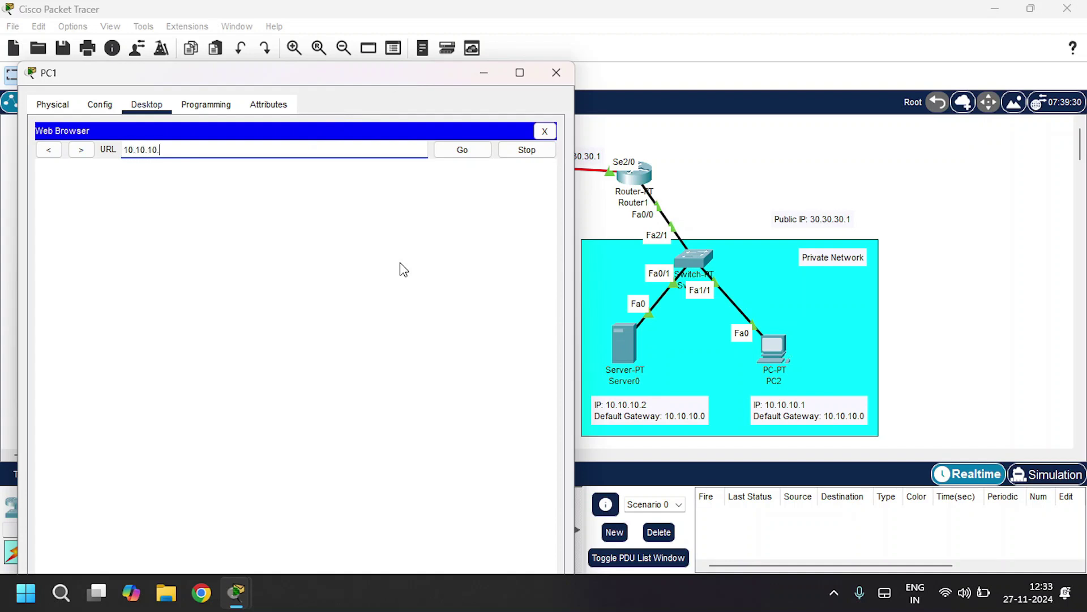
pyautogui.press('Return')
pyautogui.click(477, 149)
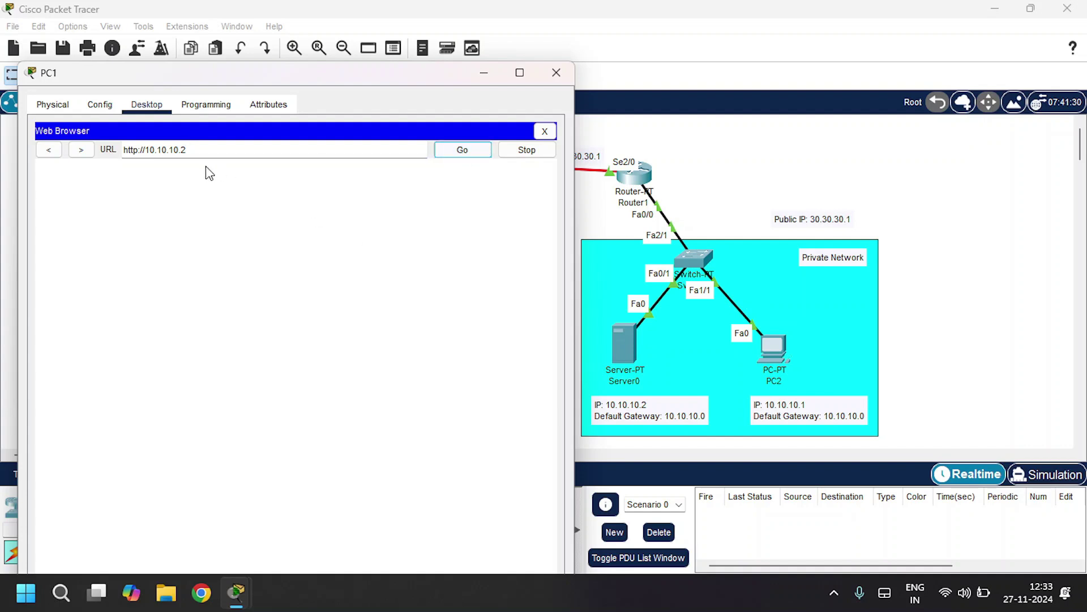
pyautogui.moveTo(189, 149); pyautogui.dragTo(107, 148)
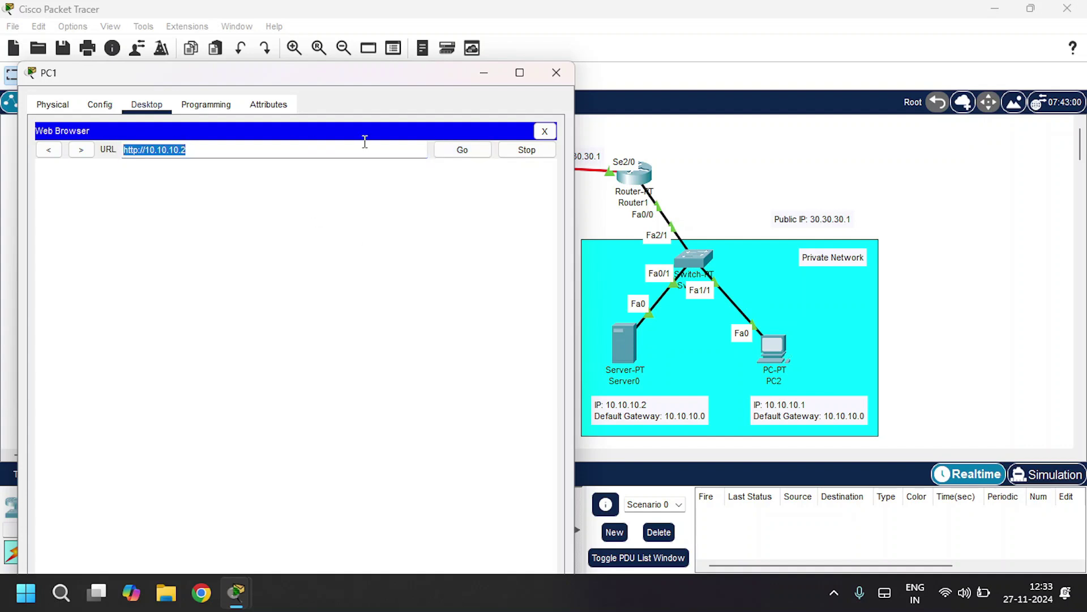
pyautogui.press('BackSpace')
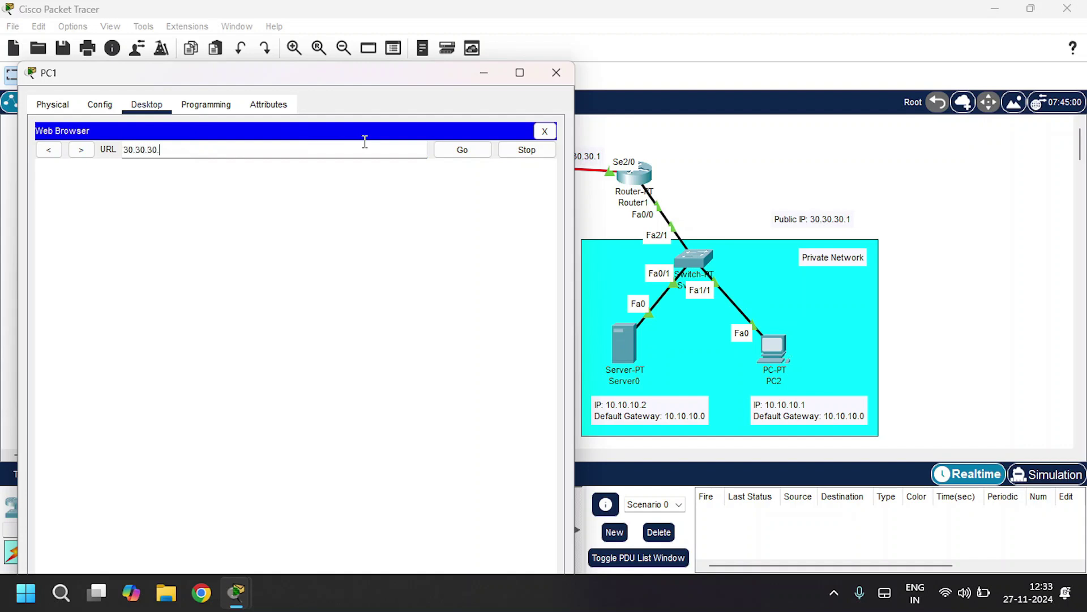
pyautogui.write('30.30.30.1')
pyautogui.press('Return')
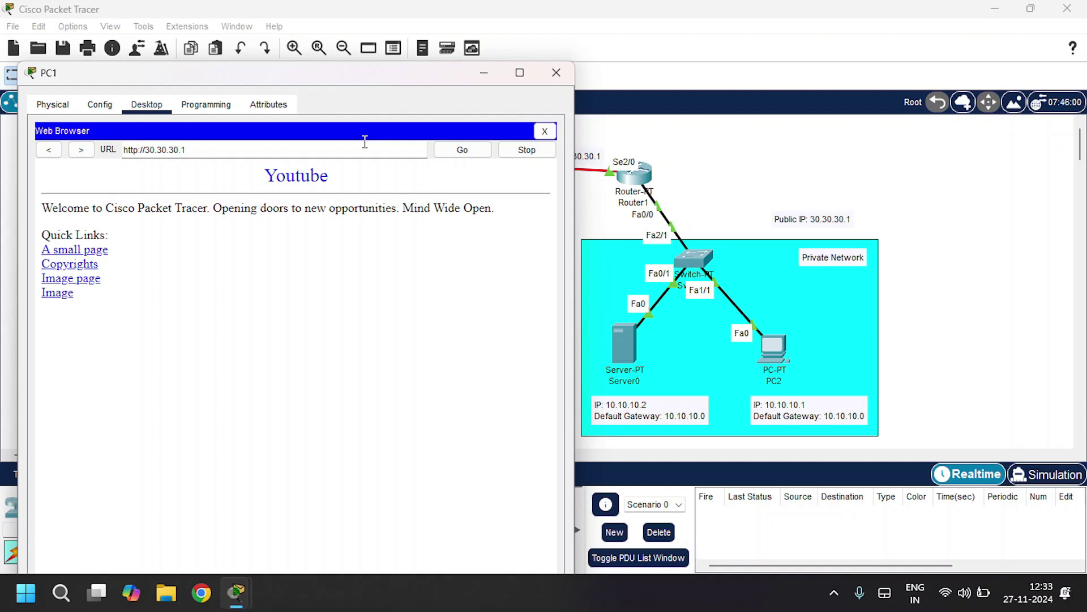
pyautogui.moveTo(369, 187); pyautogui.dragTo(347, 205)
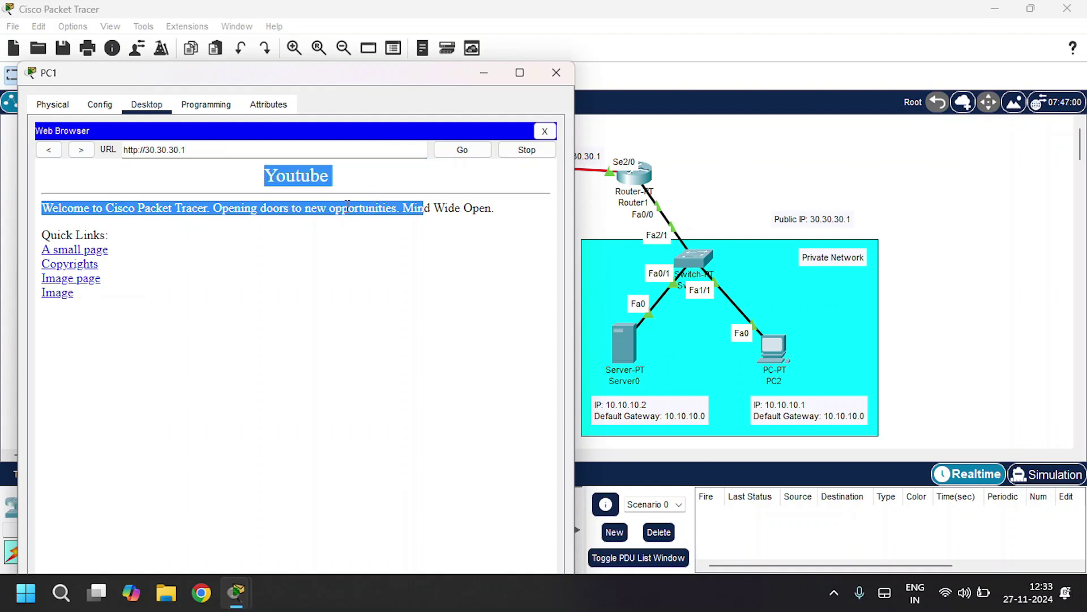
pyautogui.click(347, 206)
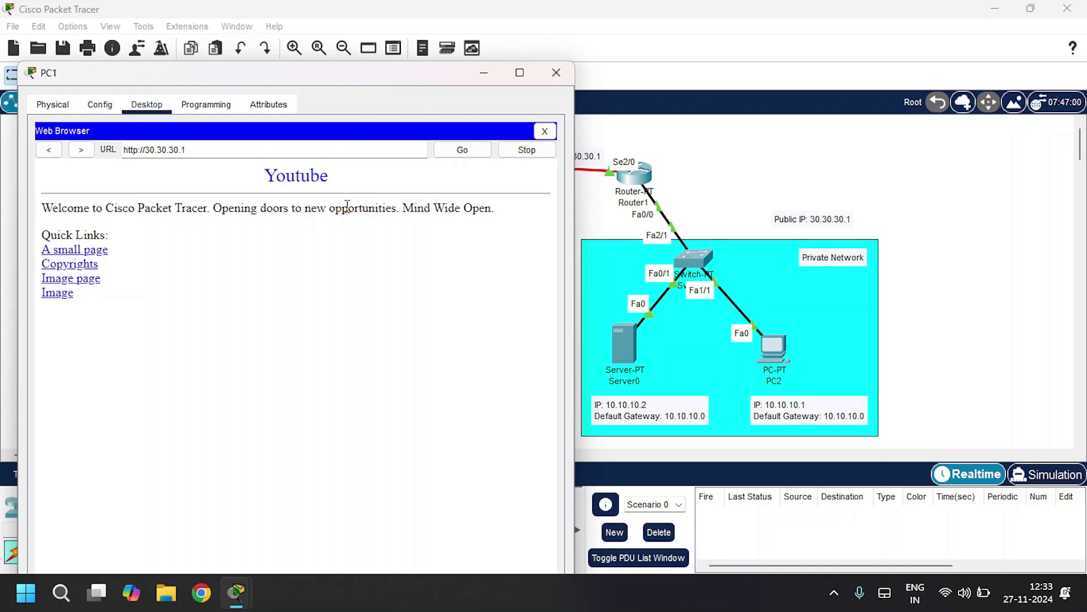
pyautogui.click(563, 72)
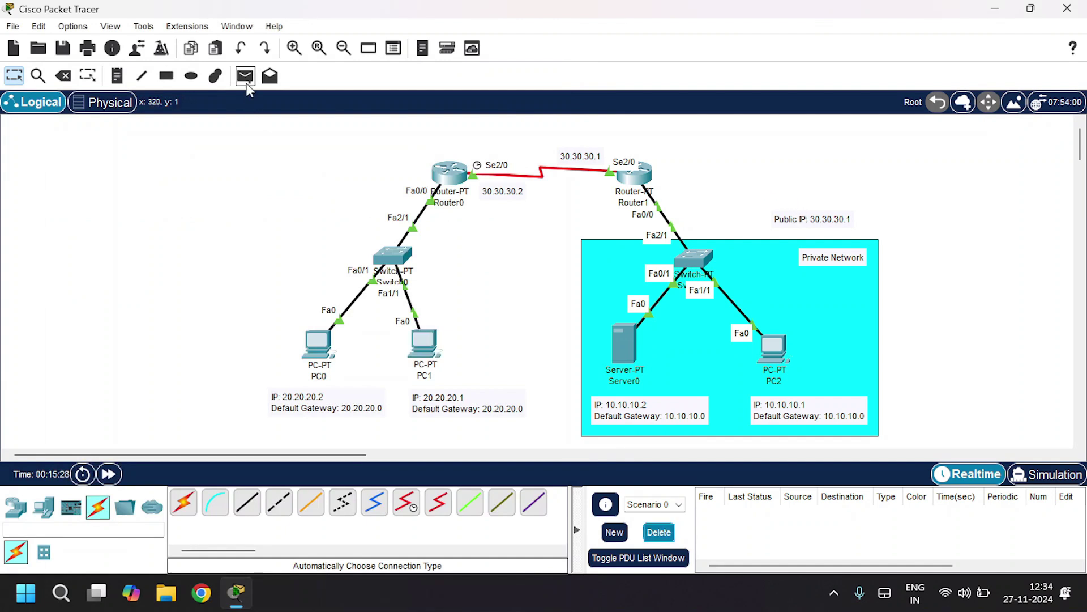
# Step: Send a simple ICMP PDU from PC2 to PC1, which succeeds, then select the Inspect tool
pyautogui.click(247, 77)
pyautogui.click(773, 354)
pyautogui.click(426, 344)
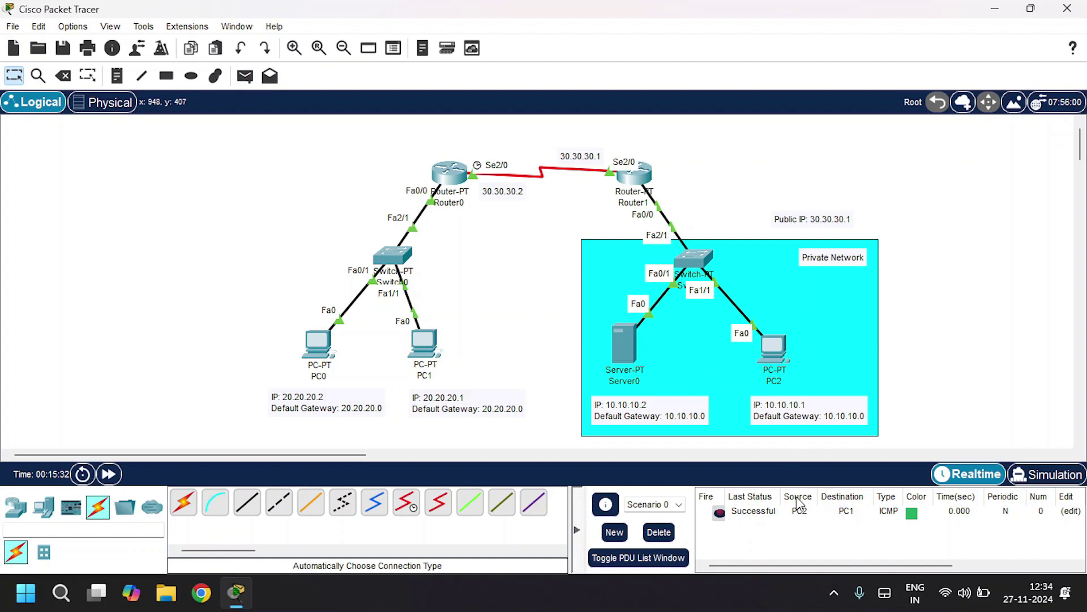
pyautogui.click(37, 76)
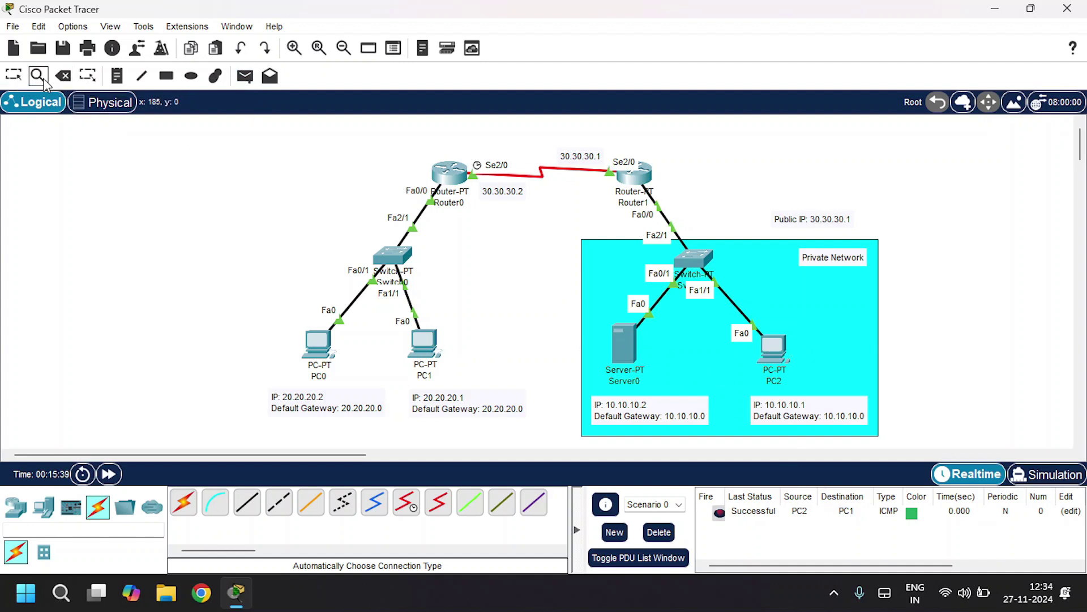
pyautogui.click(642, 179)
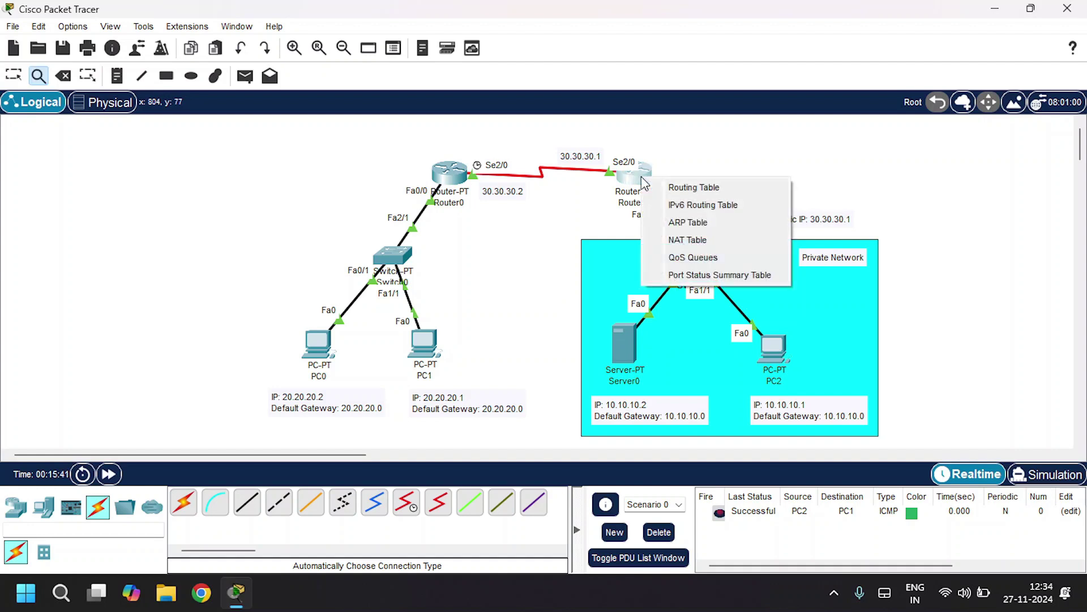
pyautogui.click(682, 239)
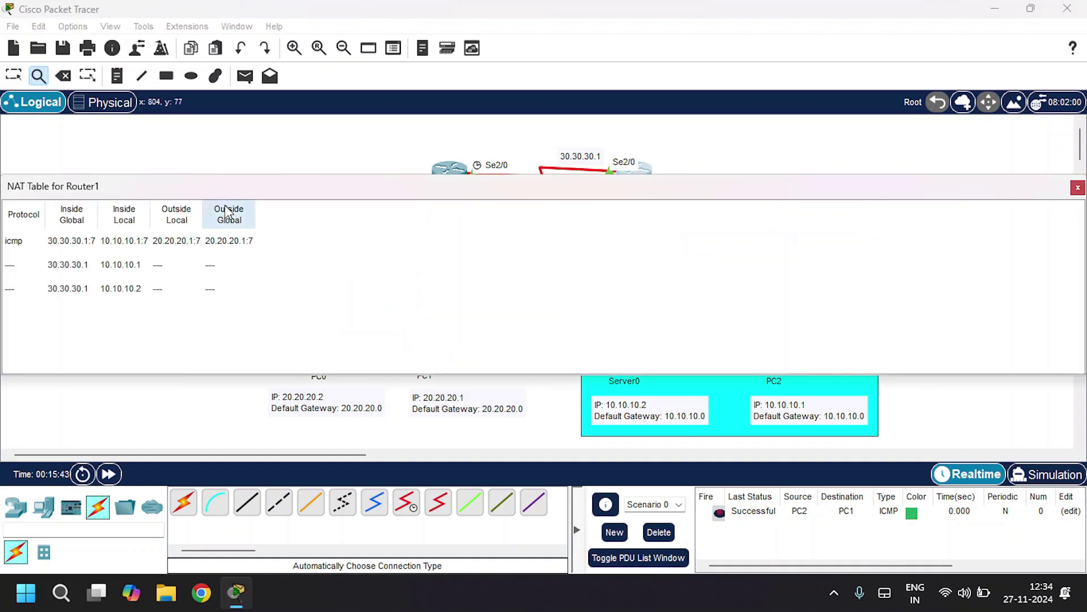
pyautogui.click(73, 242)
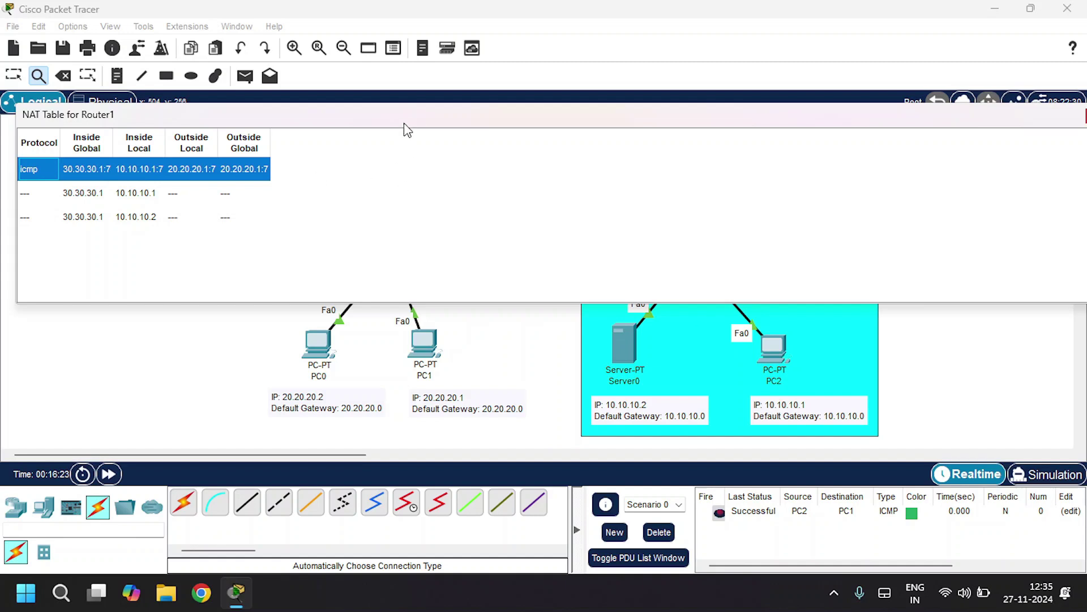
pyautogui.moveTo(404, 125); pyautogui.dragTo(394, 124)
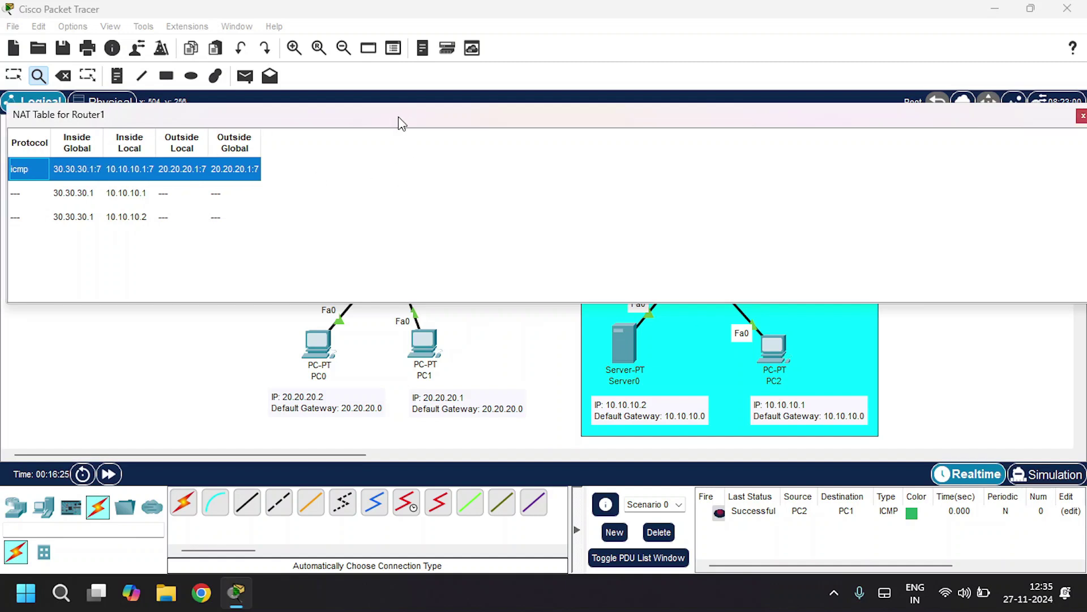
pyautogui.click(1082, 116)
pyautogui.press('Escape')
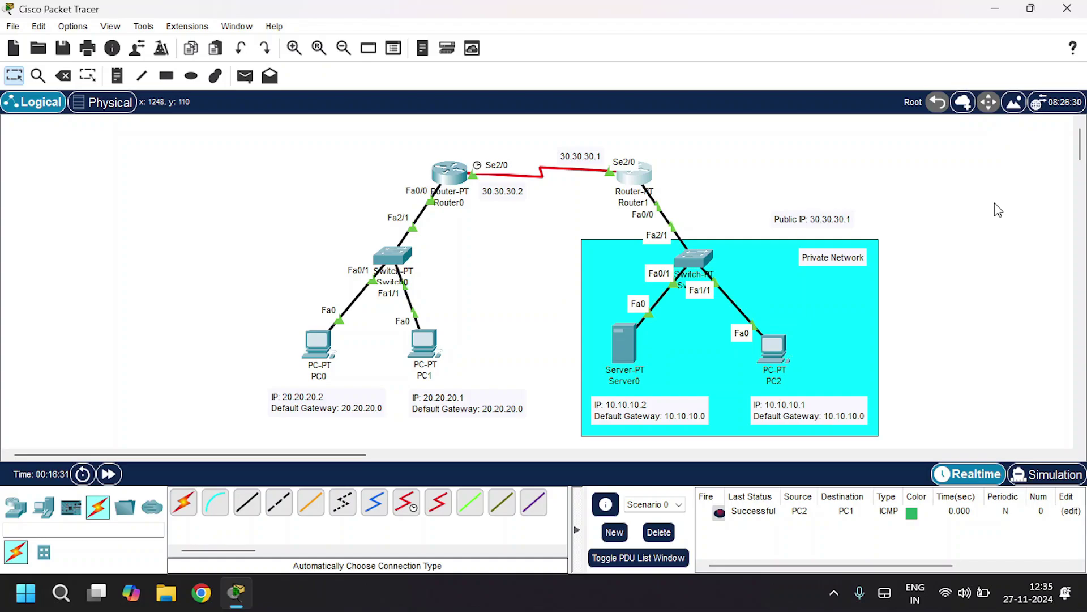